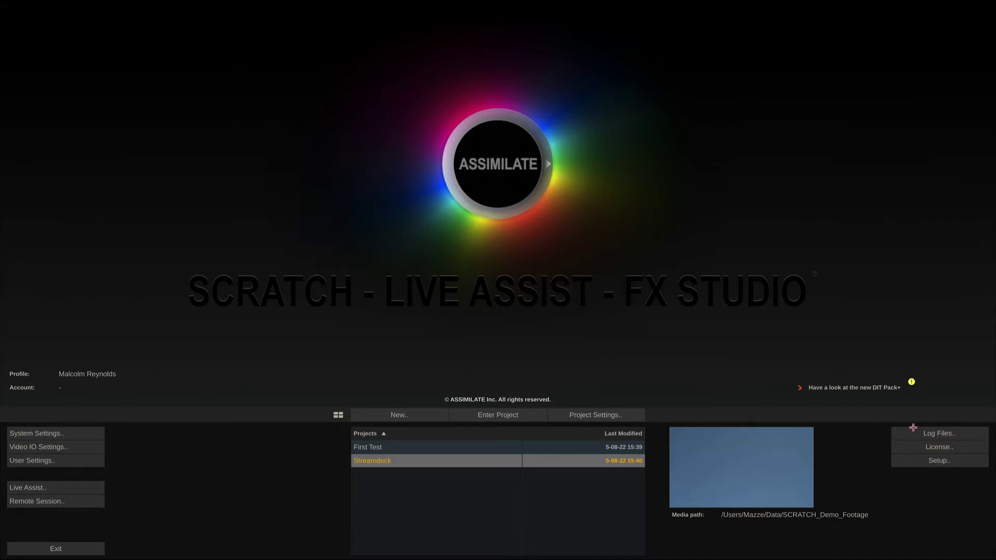
- Move cs_mappings.xml from the SCRATCH Users profile settings folder to the Desktop, then return to SCRATCH
click(942, 432)
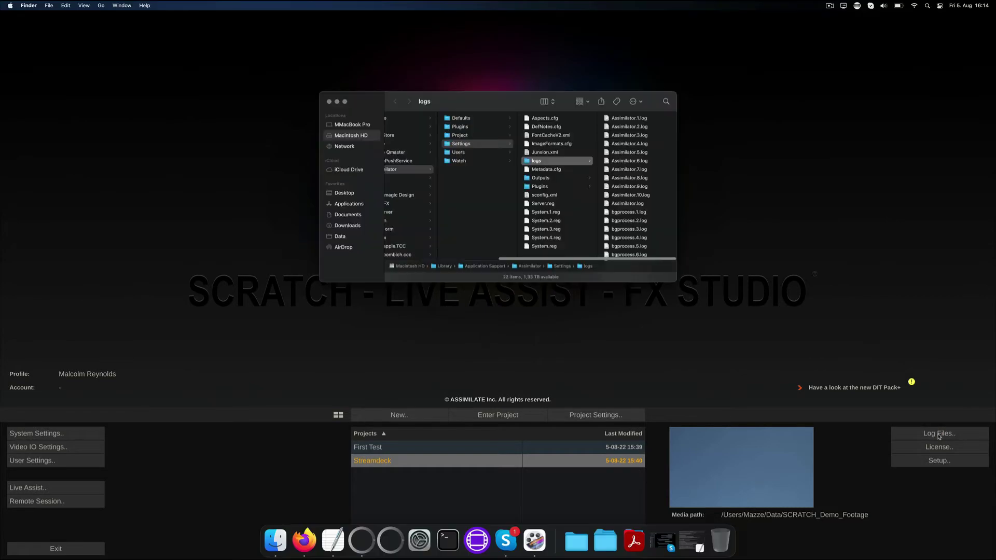
click(466, 153)
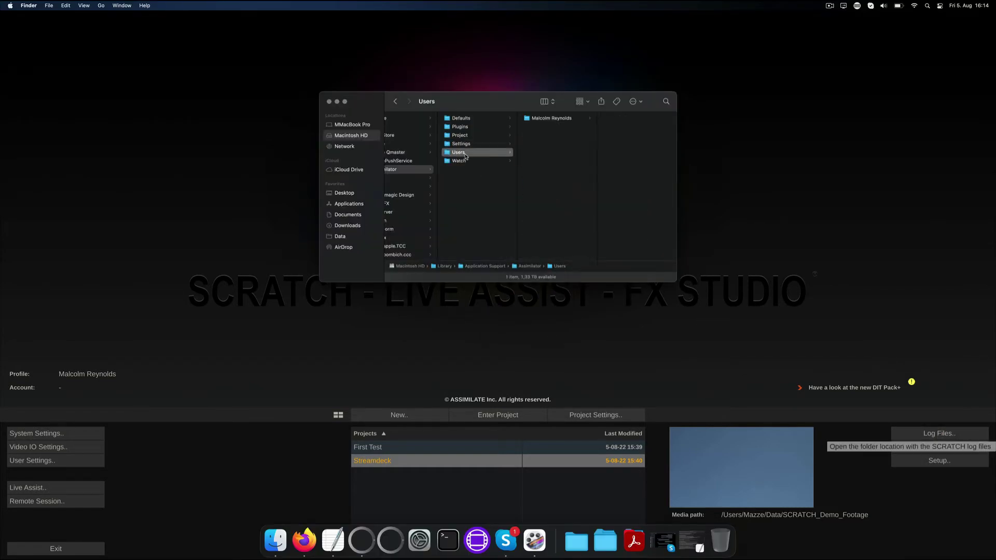
click(554, 119)
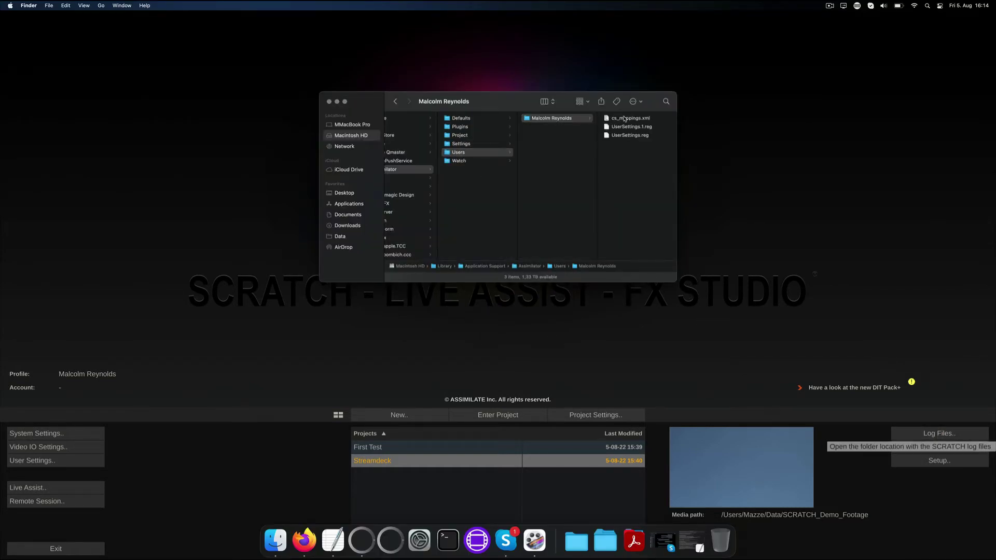
click(617, 118)
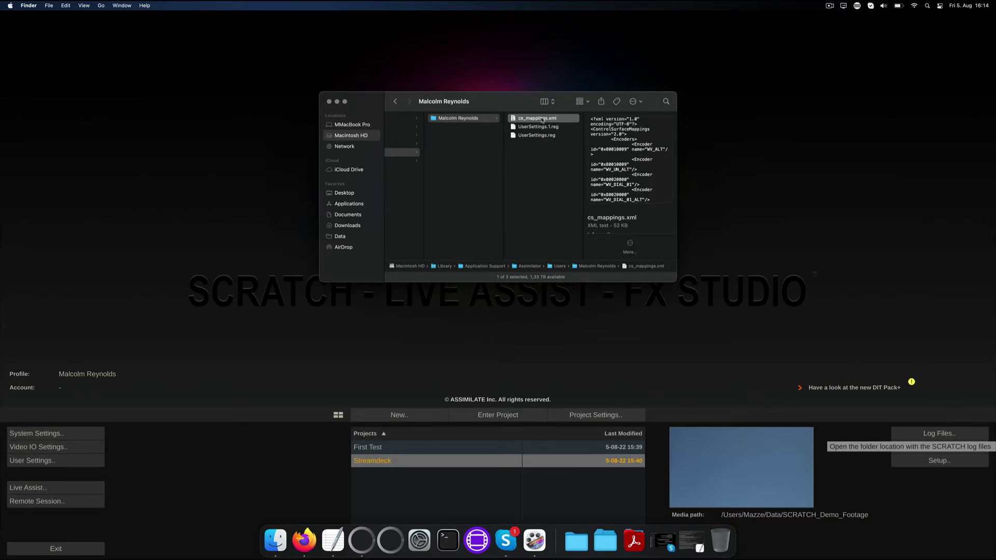
drag(542, 121, 345, 193)
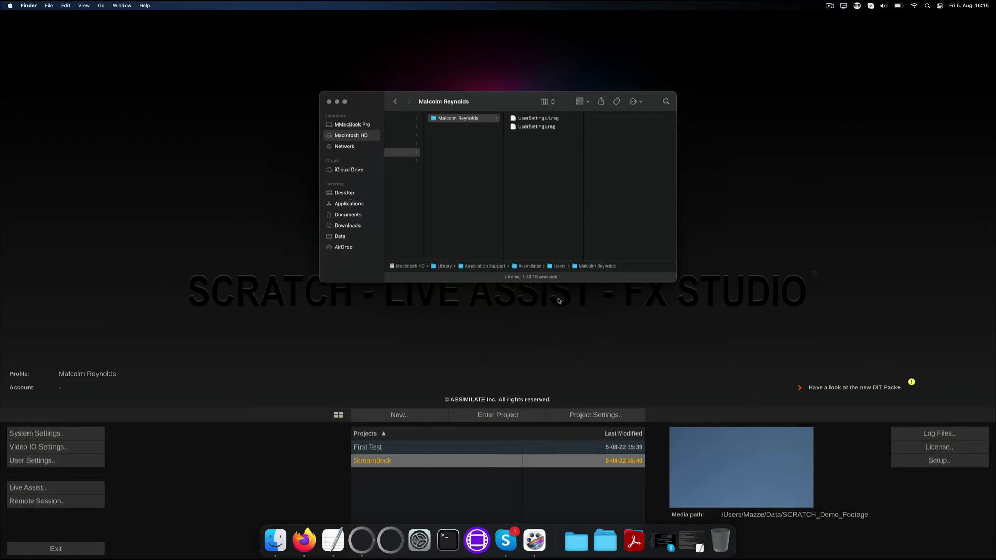
click(333, 441)
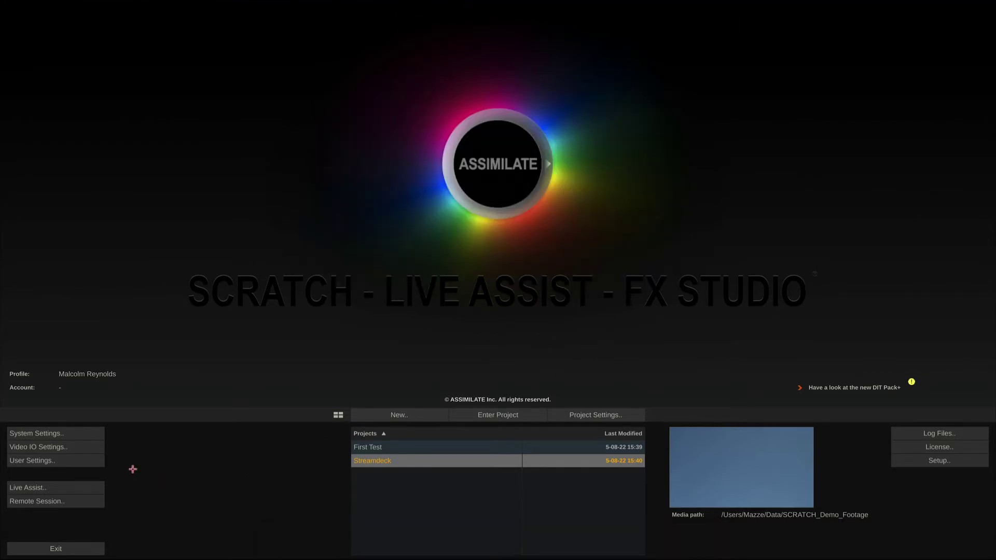
- Enable the Elgato Streamdeck panel in SCRATCH's System Settings Panel Setup
click(69, 437)
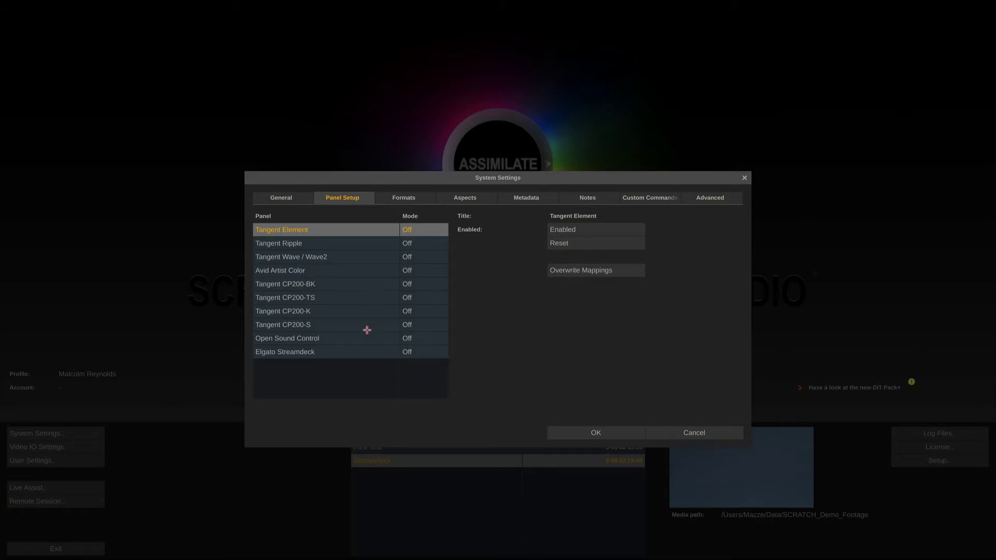
click(356, 354)
click(604, 229)
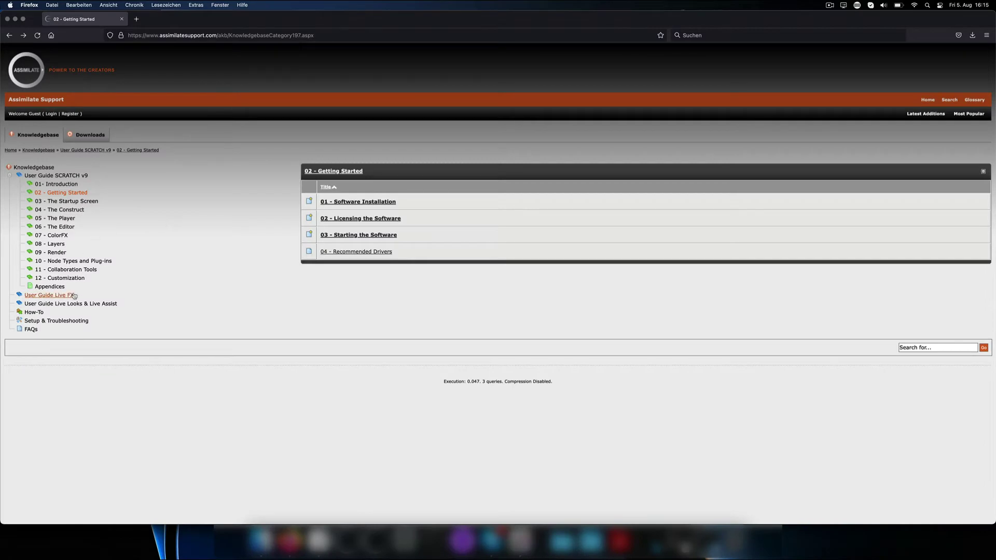
- Open the 'How to set up the Elgato Streamdeck' article under Setup & Troubleshooting
click(36, 321)
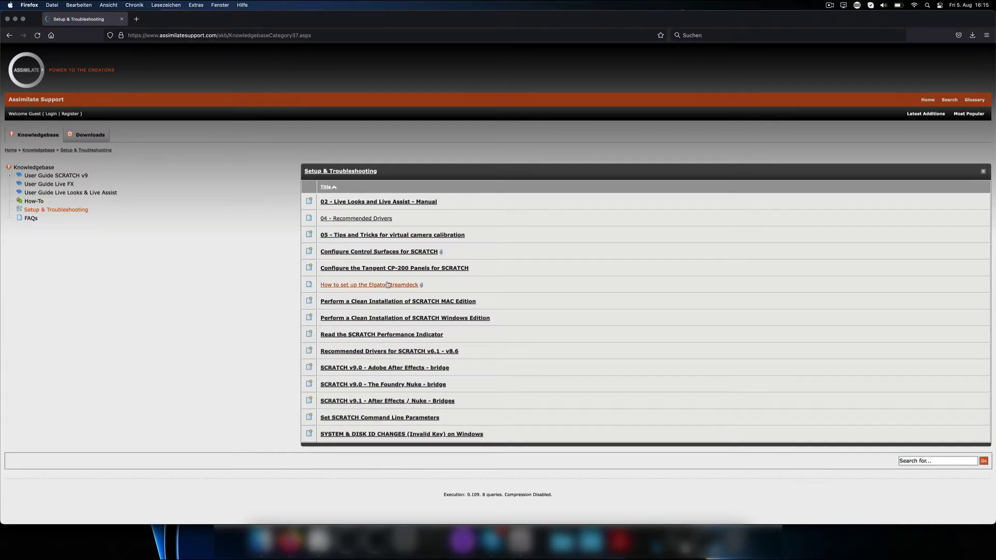
click(381, 286)
scroll(447, 285, down, 4)
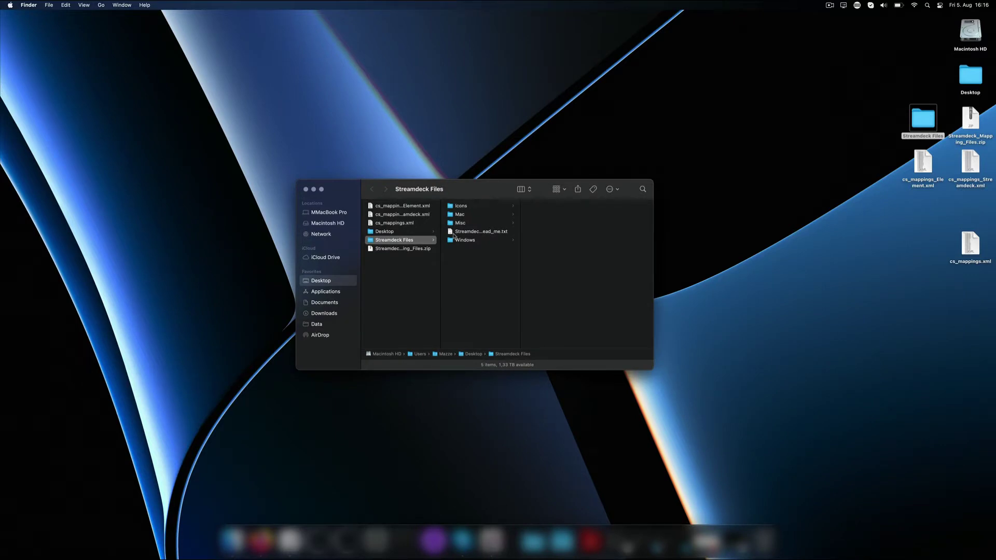
- Browse the Mac, OSC Plugin macOS and Mac Profiles folders, ending in Streamdeck OSC Plugin Windows
click(470, 240)
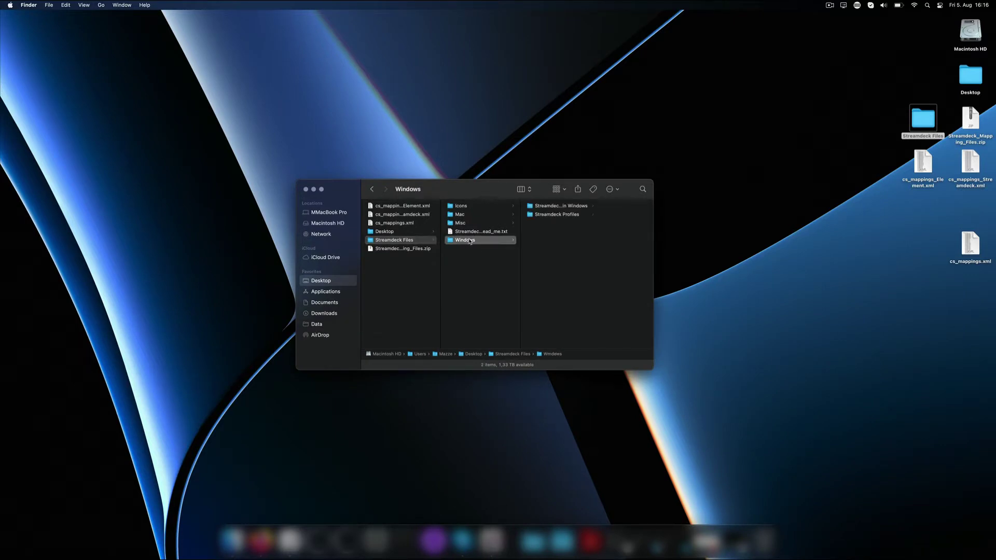
click(461, 215)
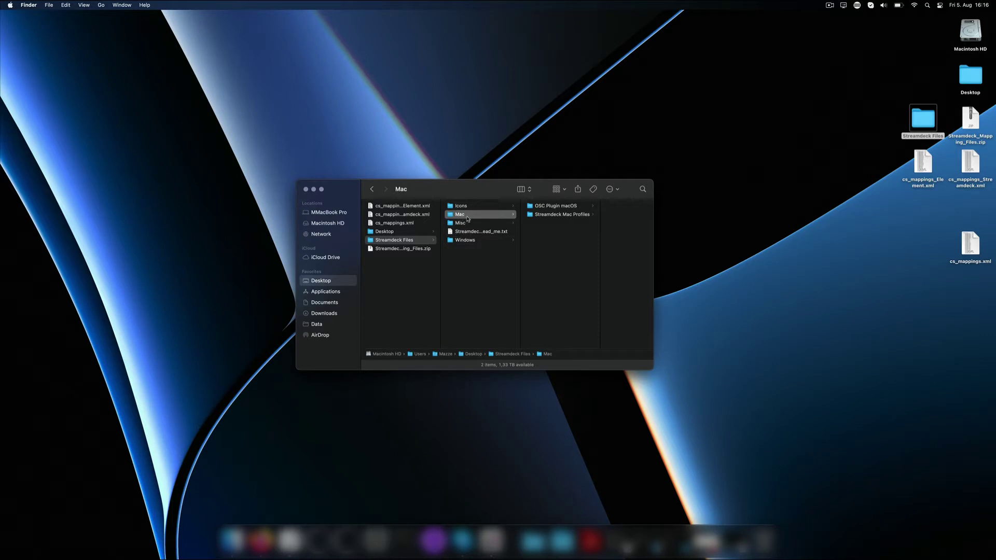
click(556, 209)
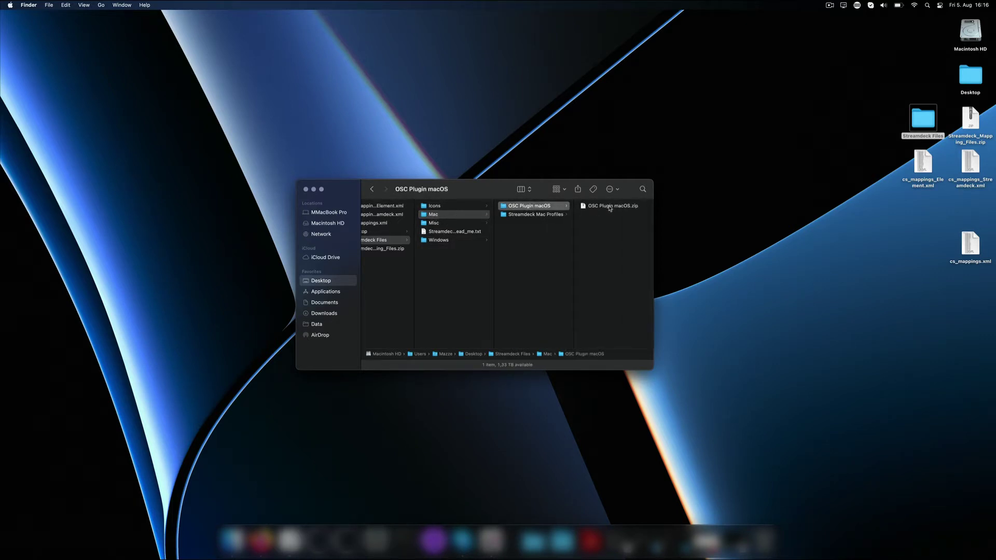
click(554, 216)
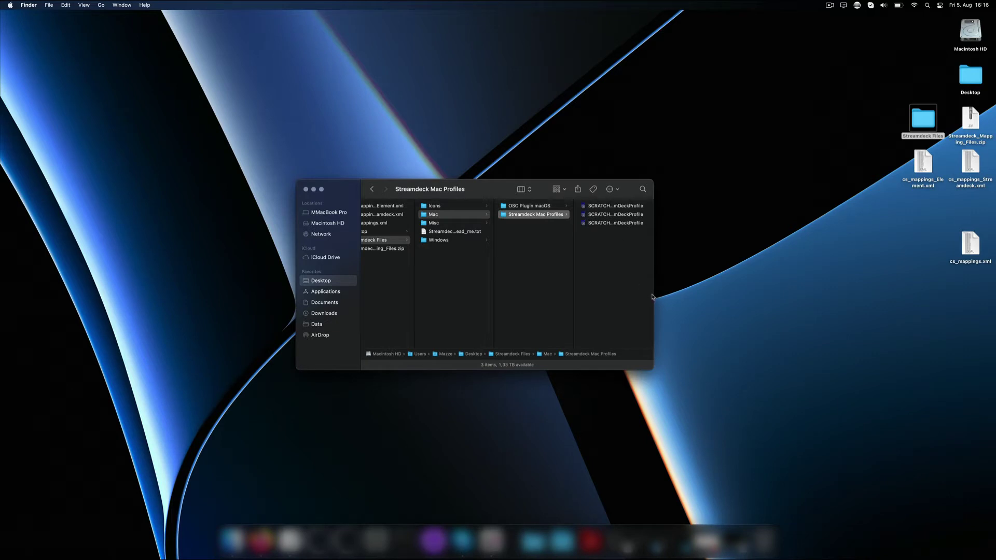
drag(653, 293, 761, 287)
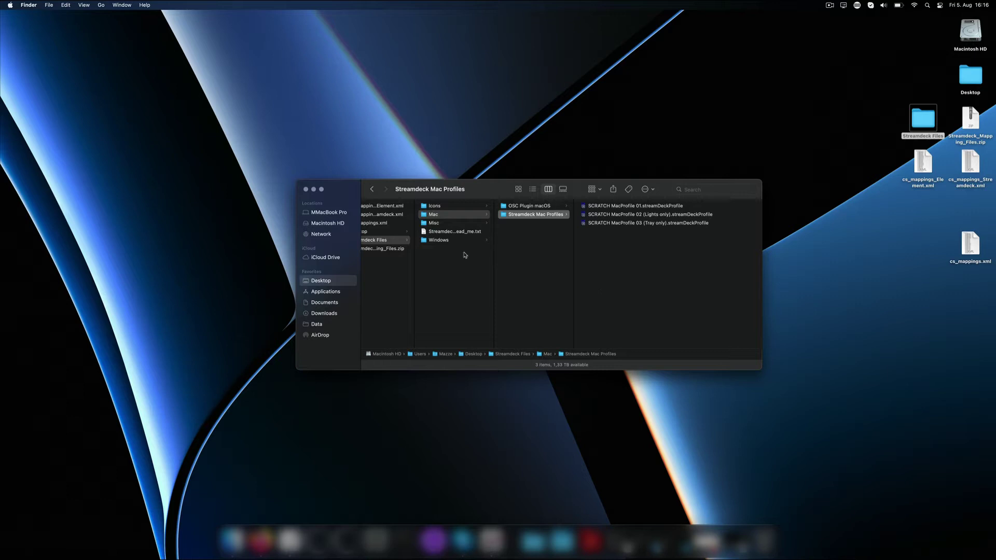
click(449, 240)
click(536, 206)
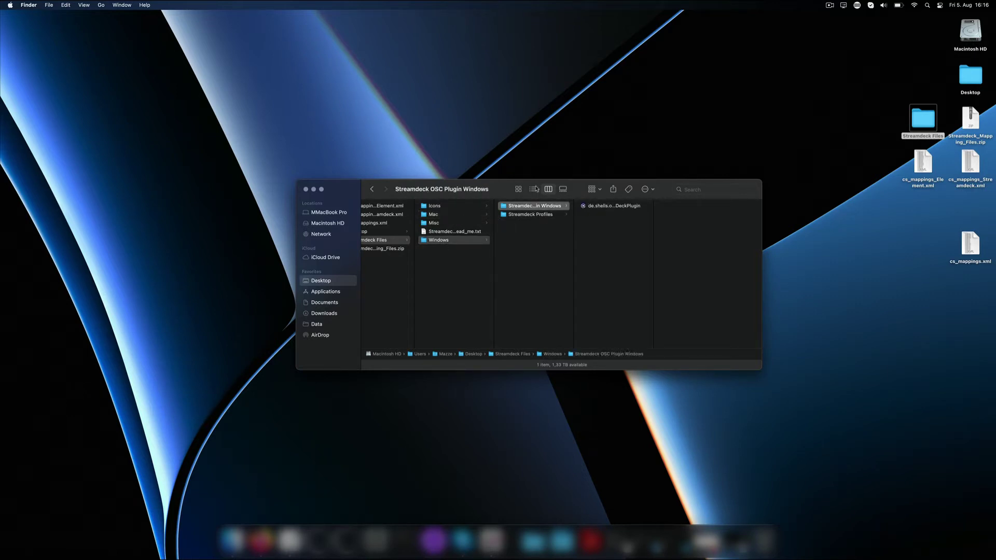
- Open Configure Stream Deck and search the store for 'osc' to confirm OSC Remote is installed
click(859, 7)
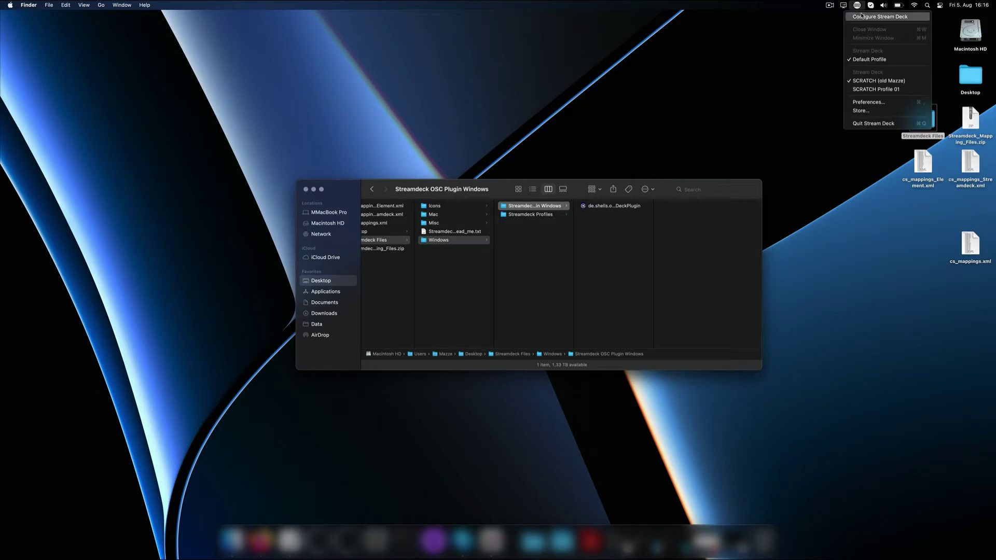
click(861, 16)
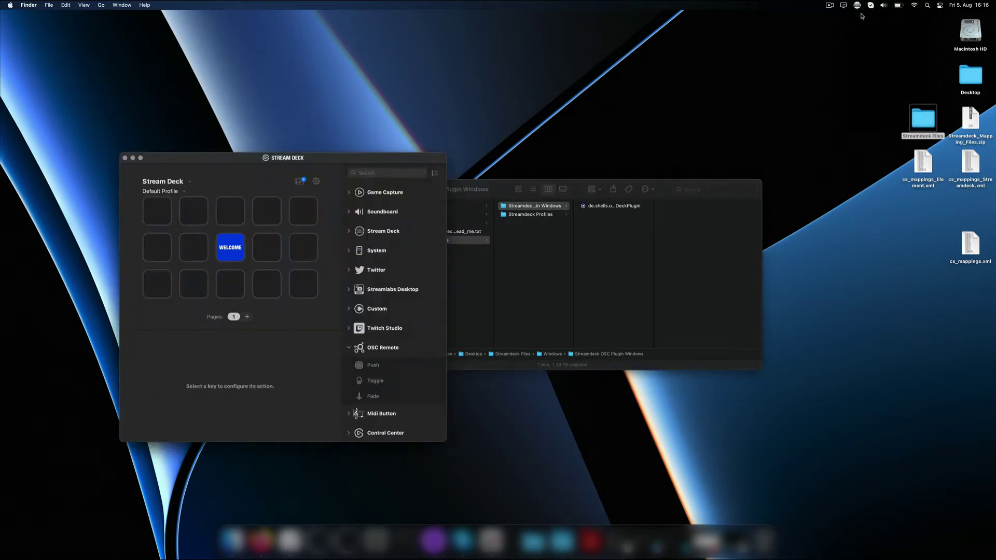
click(300, 182)
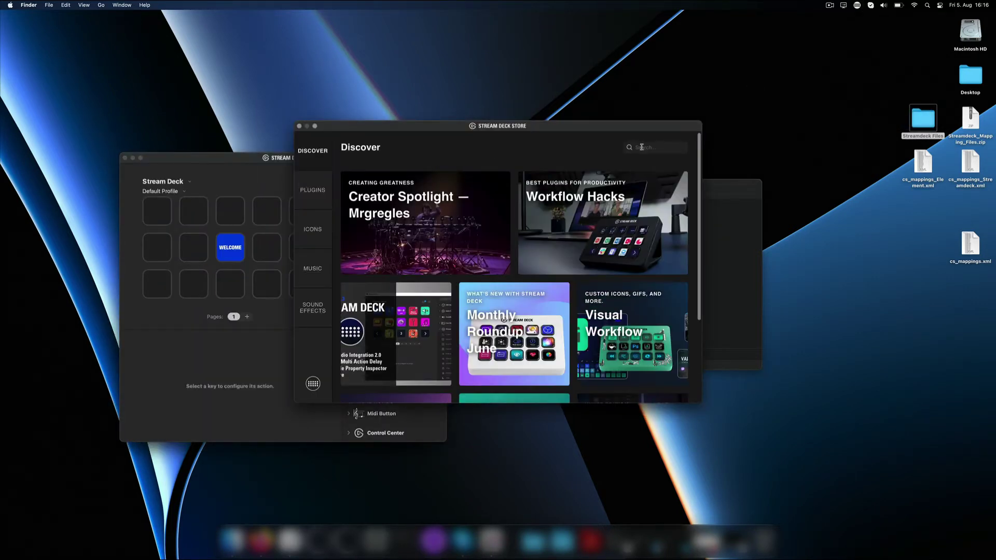
click(642, 147)
text(osc)
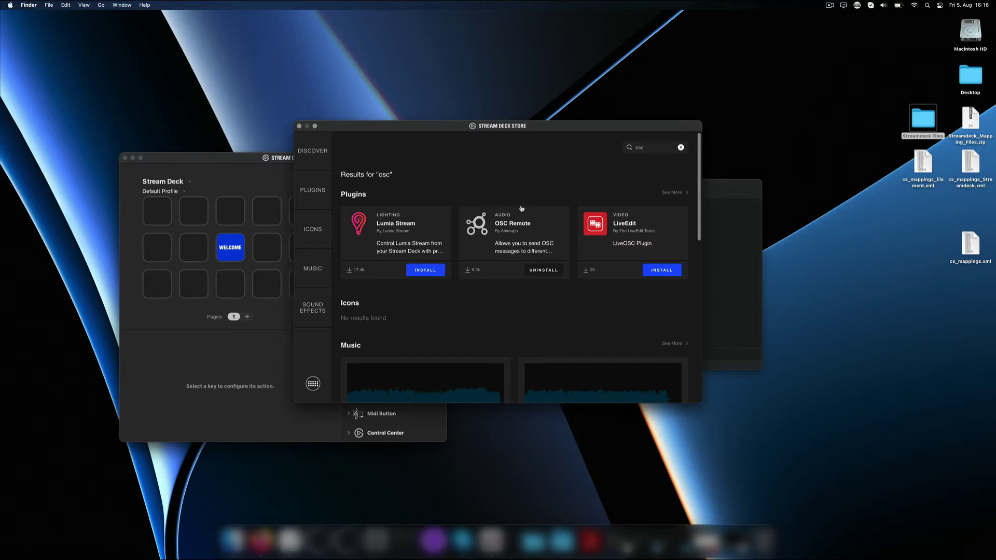
click(299, 127)
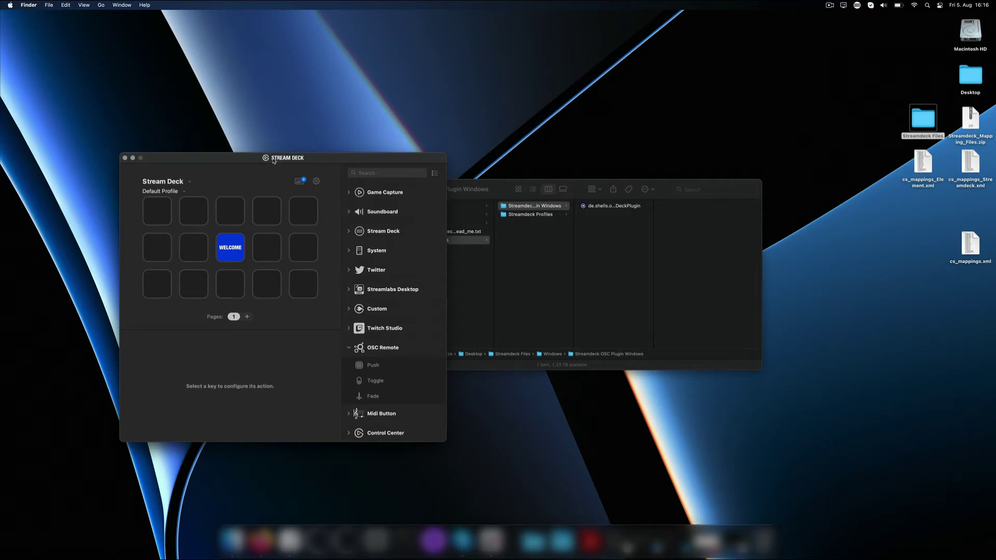
click(182, 193)
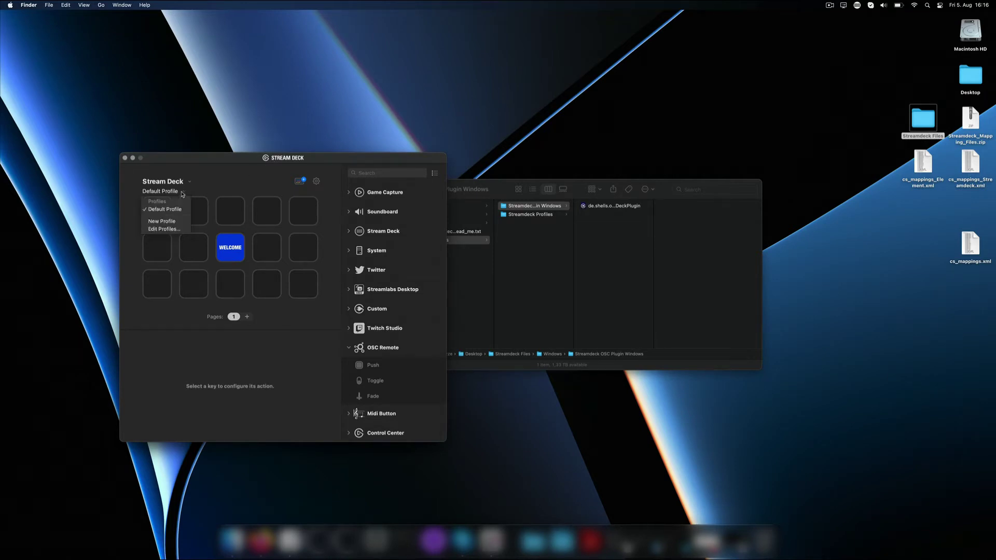
click(165, 228)
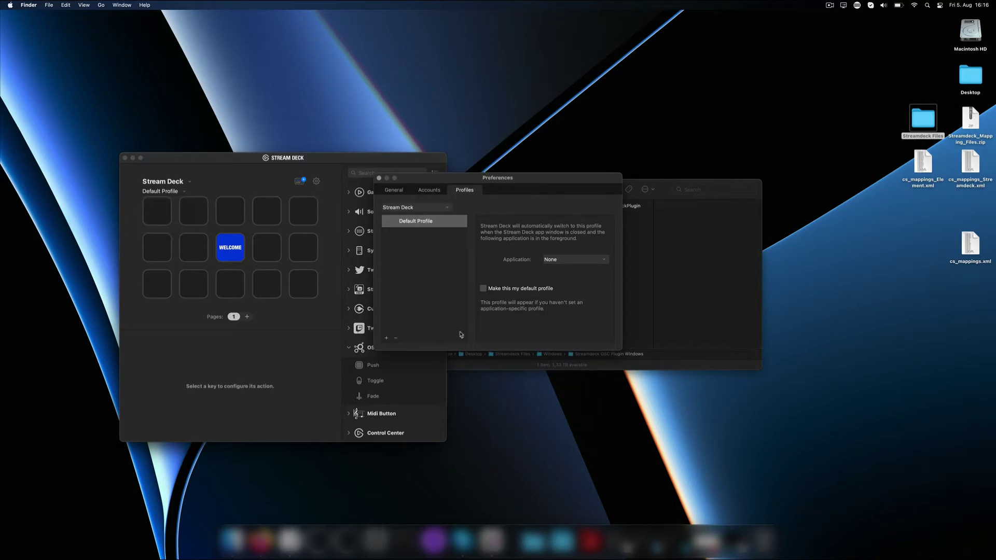
click(461, 338)
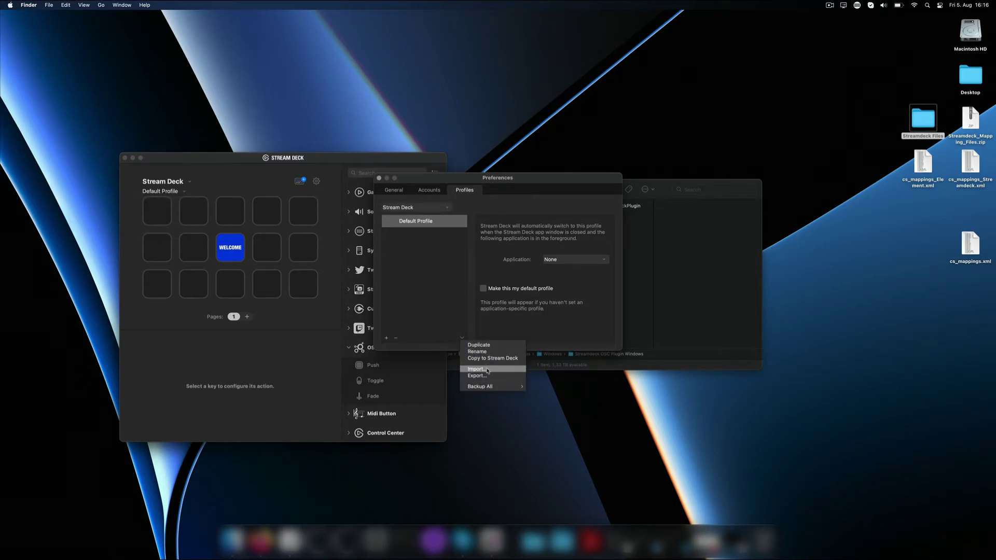
click(477, 369)
click(631, 333)
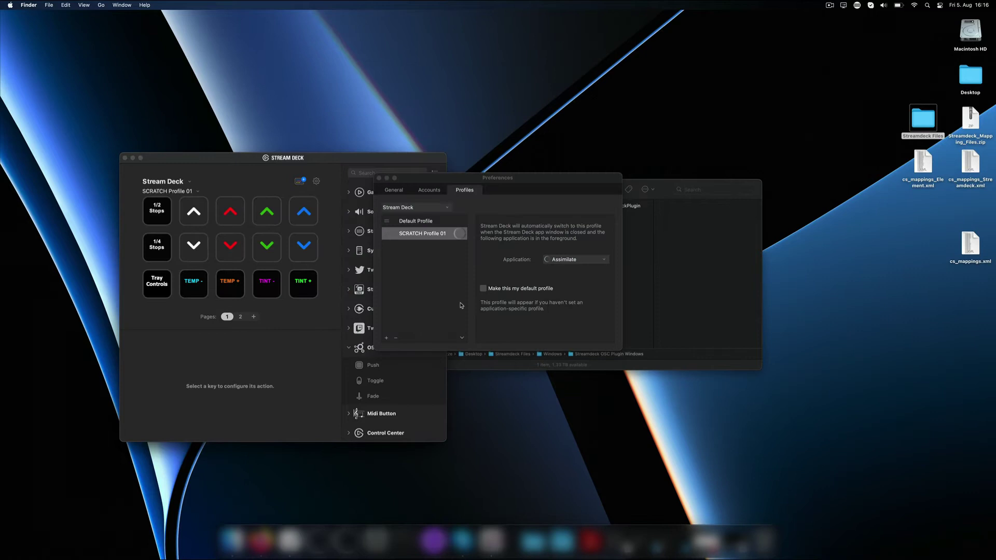
click(462, 338)
click(476, 369)
key(Down)
key(Return)
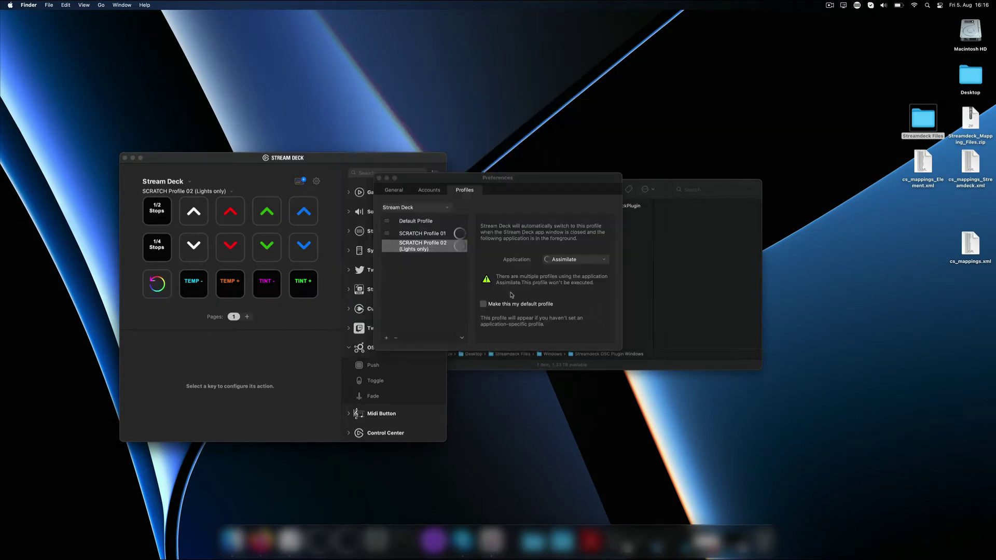
click(454, 341)
click(477, 368)
double_click(437, 119)
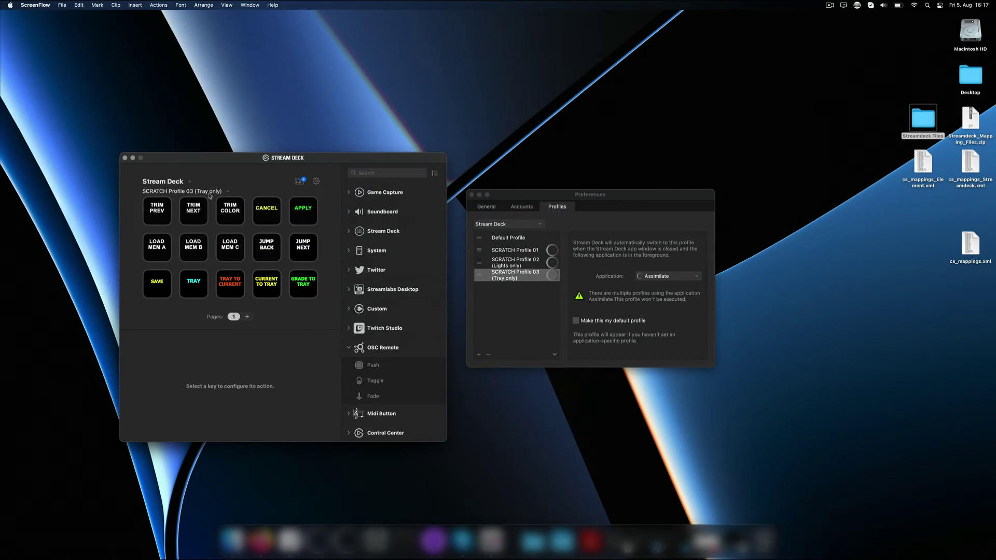
- Review SCRATCH Profile 02 (Lights only), then Profile 01's two key pages
click(220, 192)
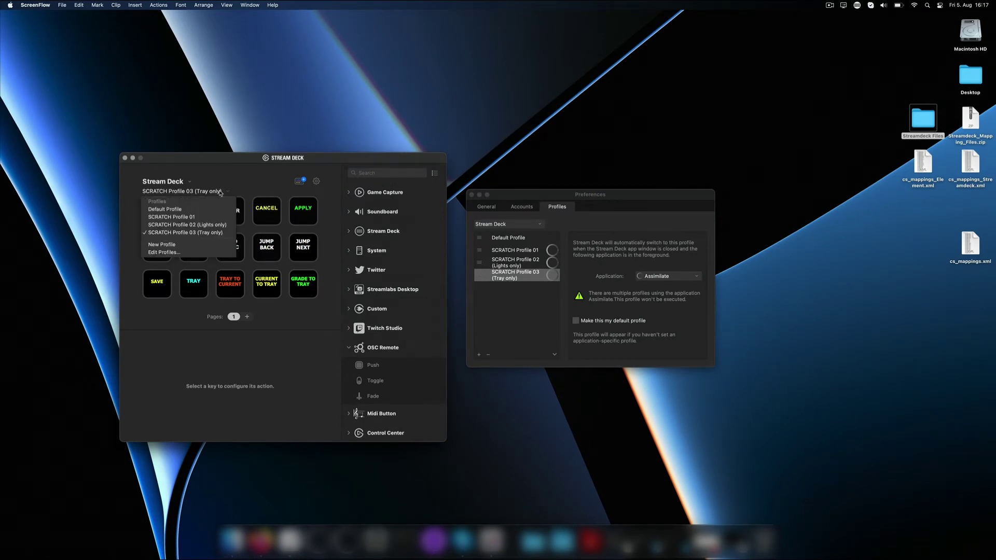
click(187, 225)
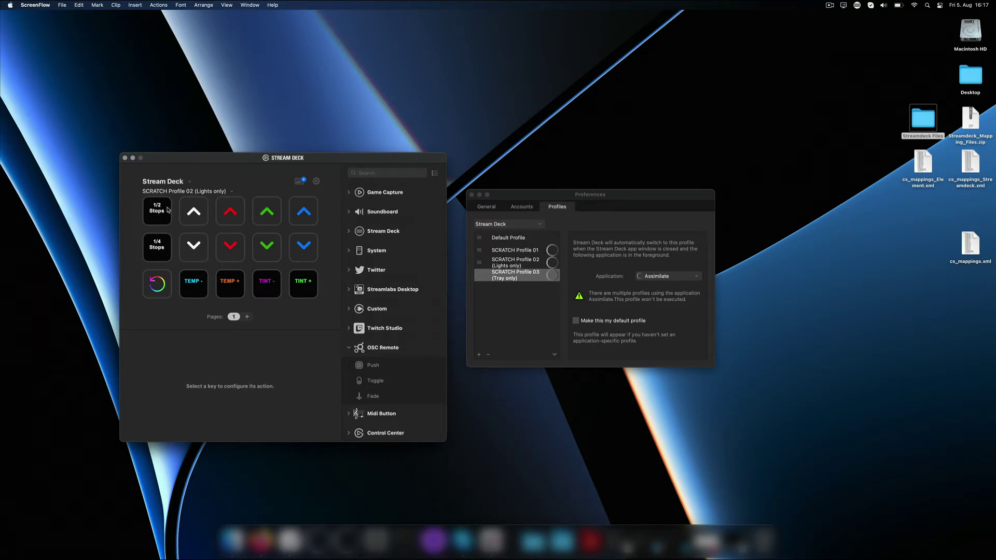
click(232, 191)
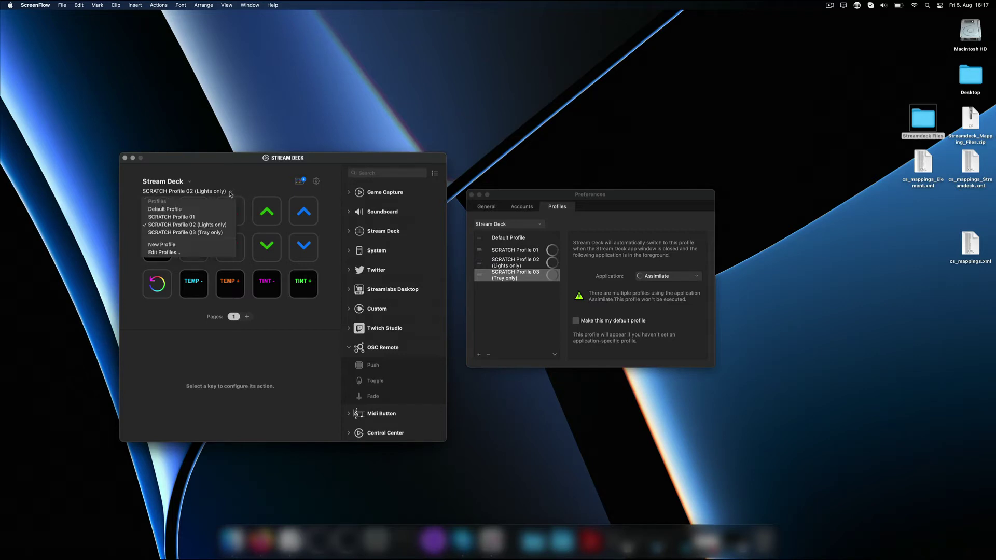
click(192, 218)
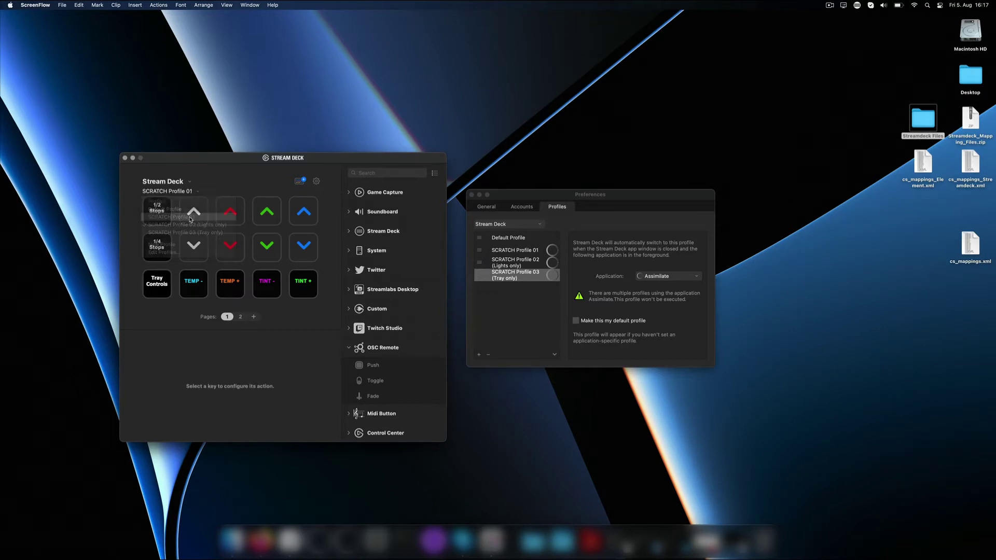
click(240, 317)
click(227, 317)
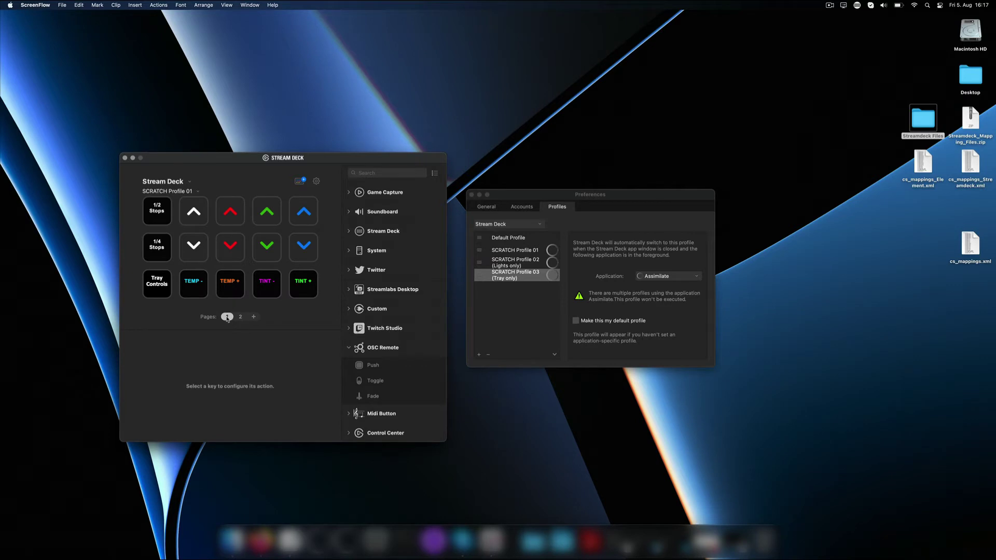
- Set SCRATCH Profile 02's application to None, close Preferences, and move the Stream Deck window
click(531, 277)
click(672, 278)
click(648, 317)
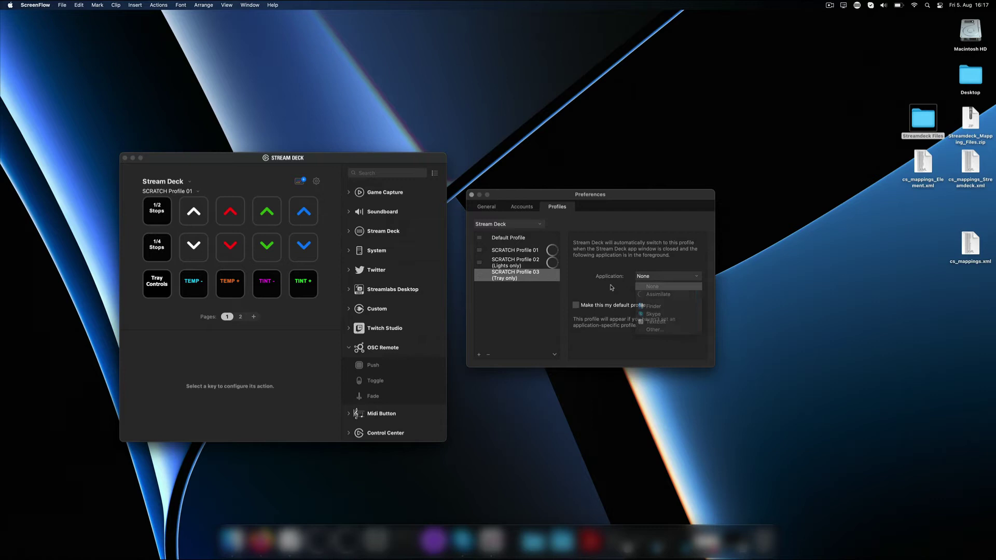
click(664, 280)
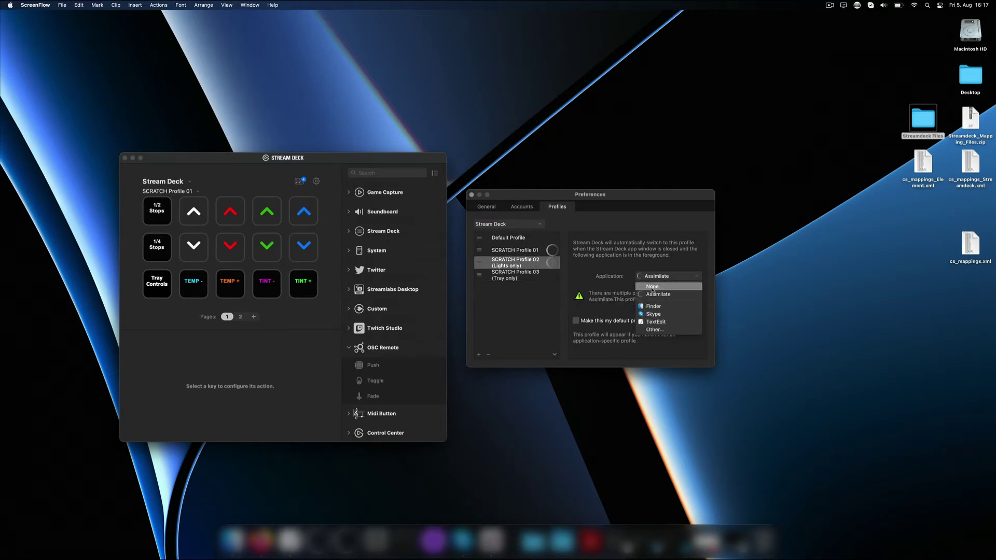
click(651, 290)
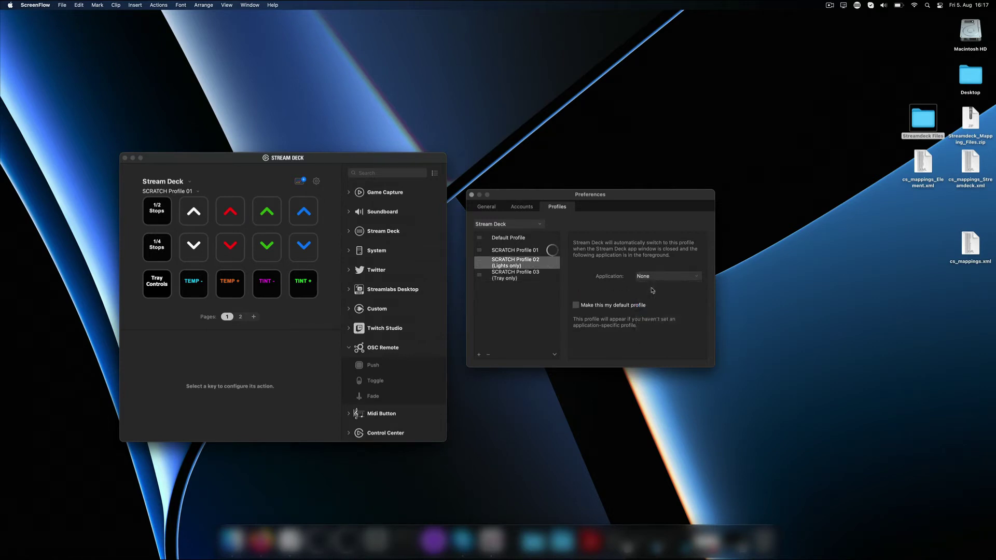
click(472, 195)
drag(343, 162, 560, 116)
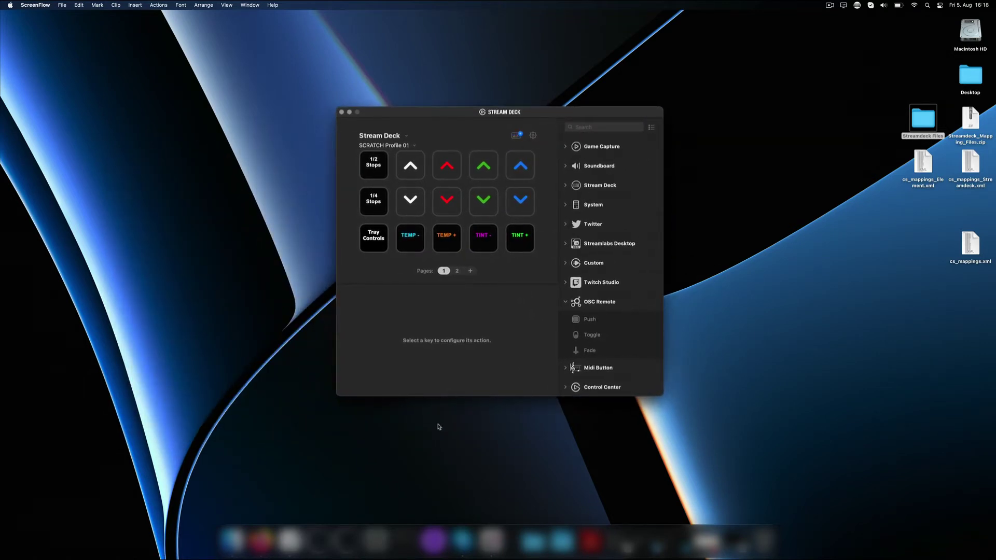
- Launch SCRATCH, open the Streamdeck project and show the ColorFX Balance offset controls
click(315, 541)
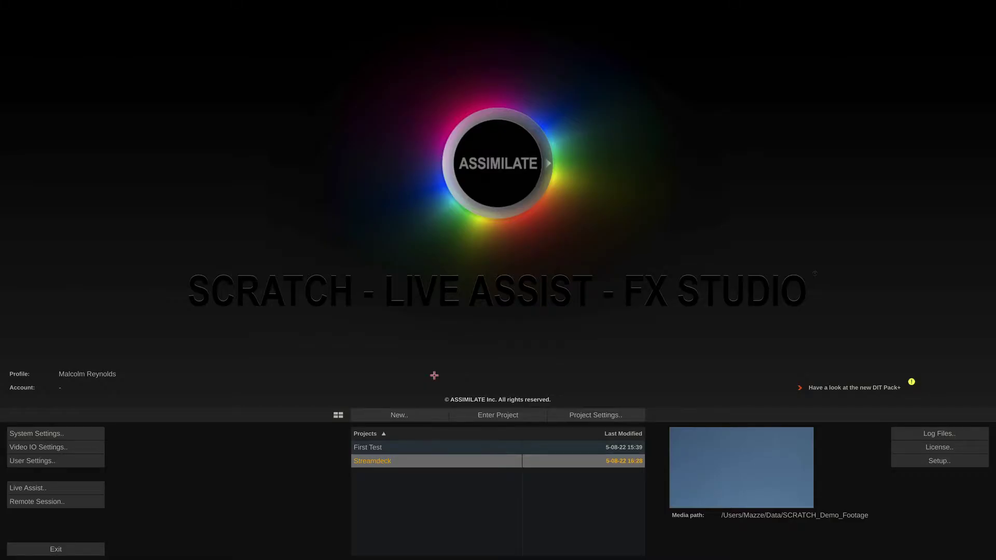
click(495, 415)
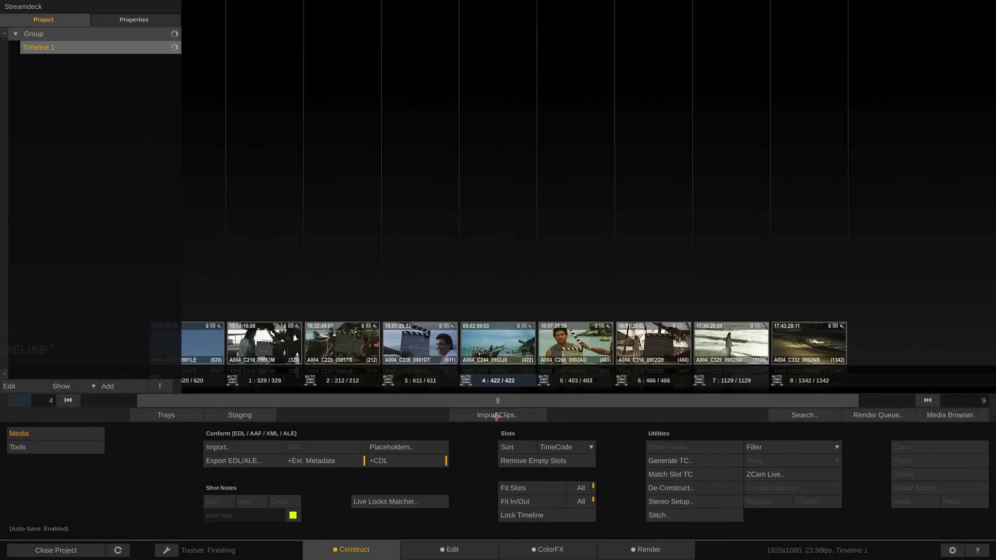
click(545, 550)
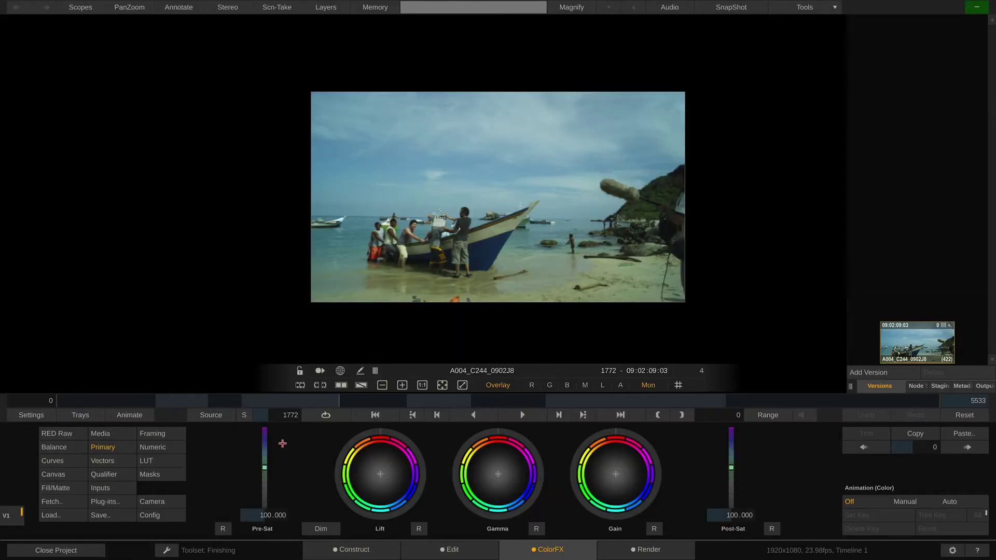
click(55, 447)
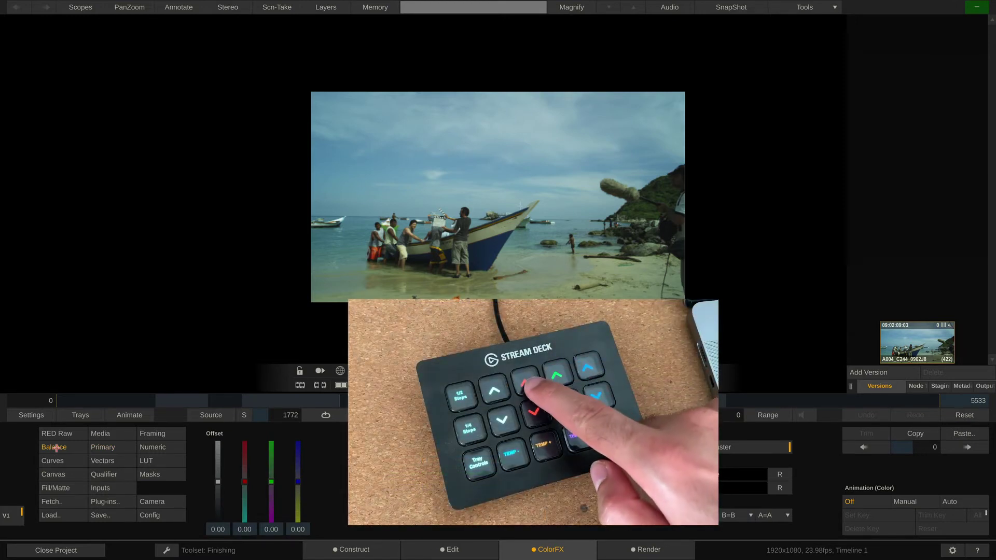
- Set the offset to red 6, green 6, blue -6 with Stream Deck keys, then close the project
key(Up)
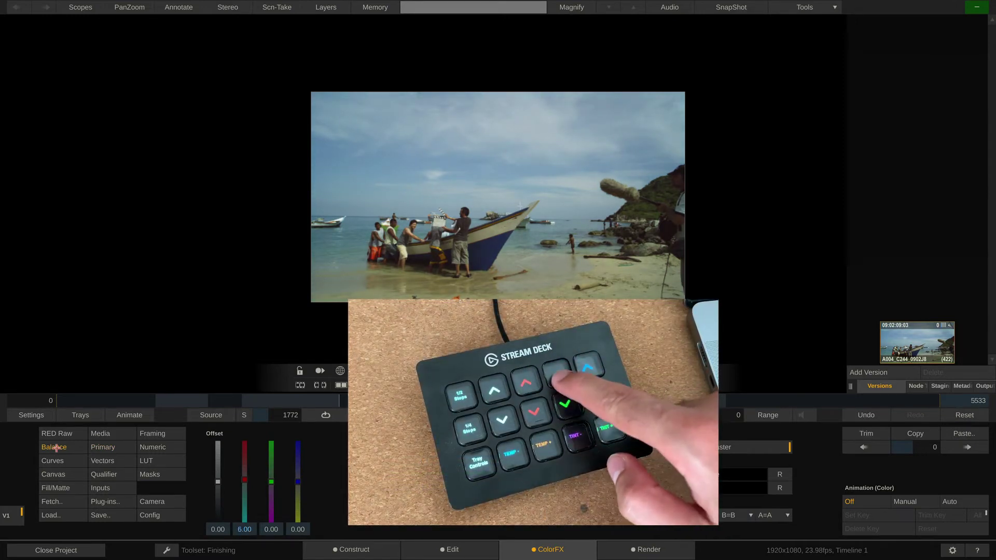
key(Up)
key(Down)
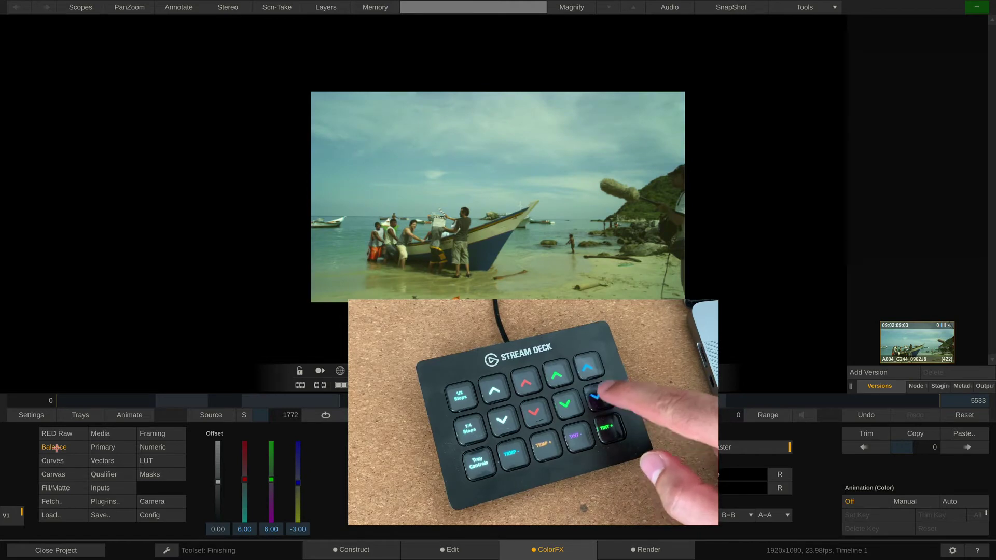
key(Down)
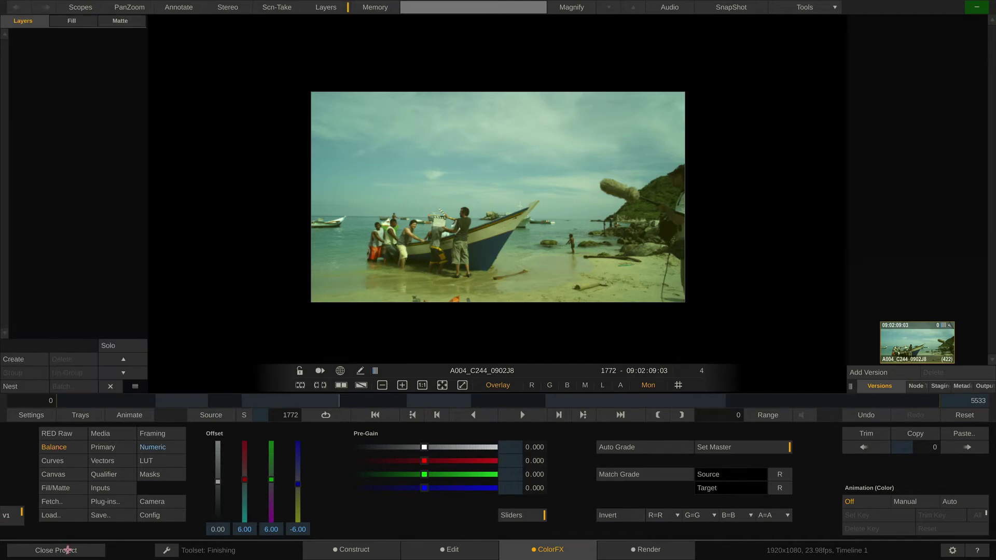
click(68, 550)
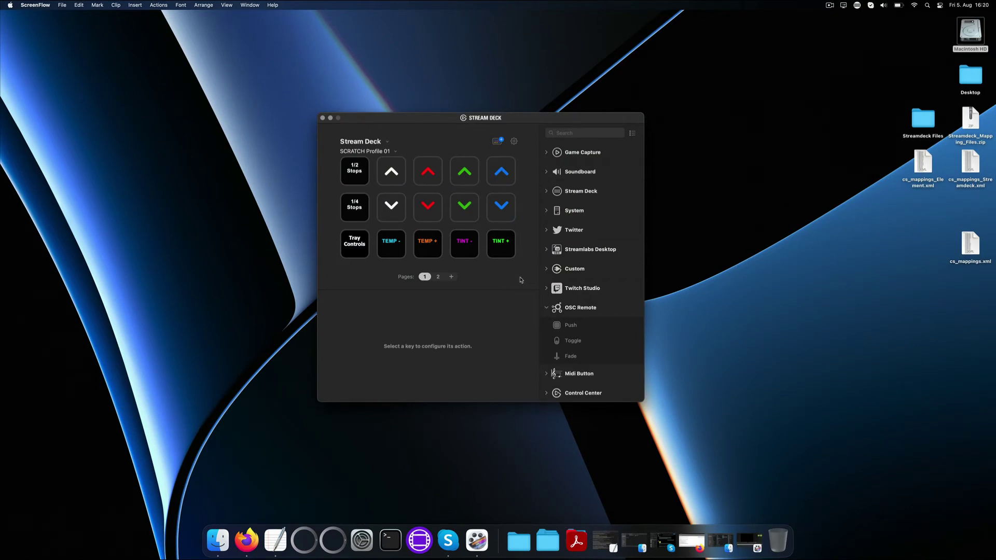
- Inspect the TEMP + key's OSC push settings: client 127.0.0.1, address /OSC/button_006
click(428, 248)
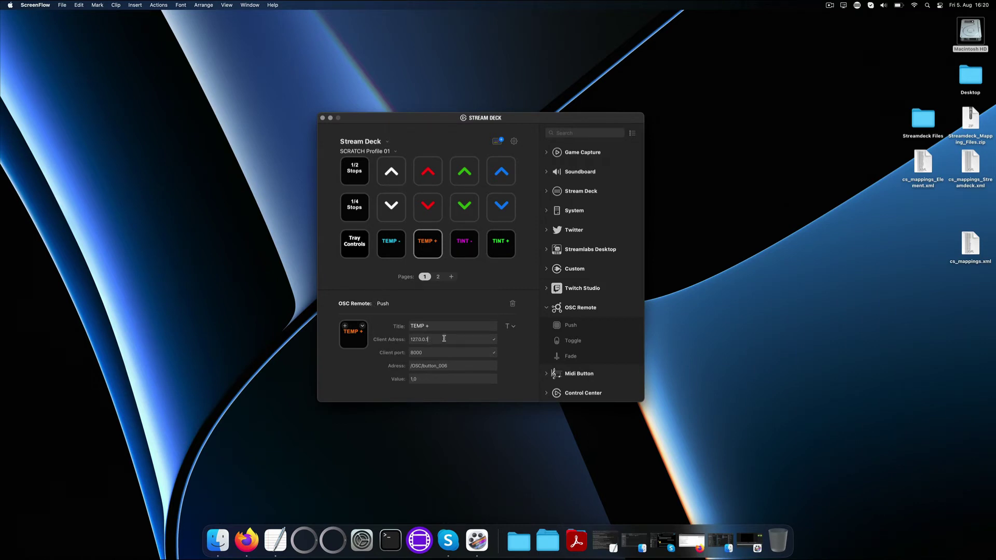
drag(430, 340, 408, 340)
click(391, 343)
drag(410, 367, 461, 365)
click(462, 365)
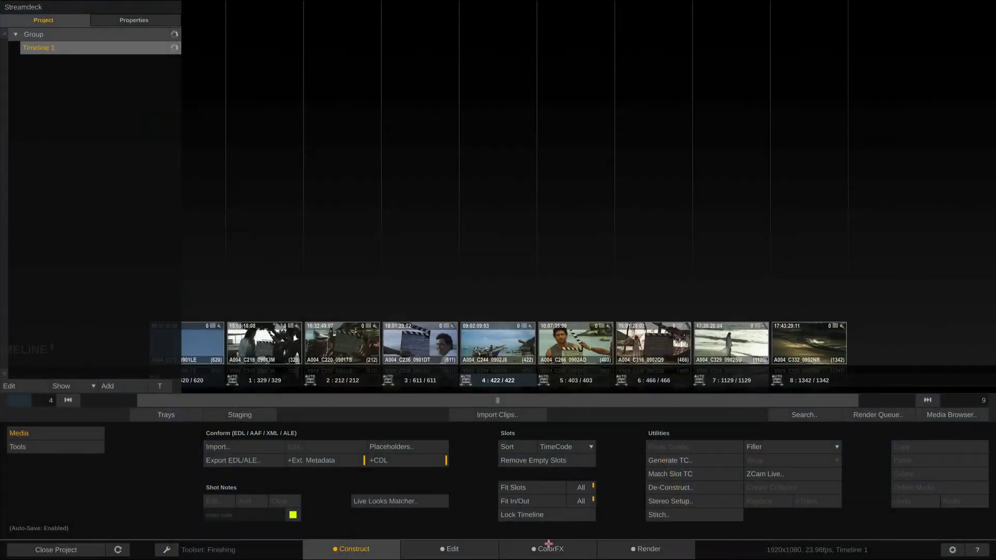
- Return to SCRATCH and open Panel Mappings from its settings
click(548, 551)
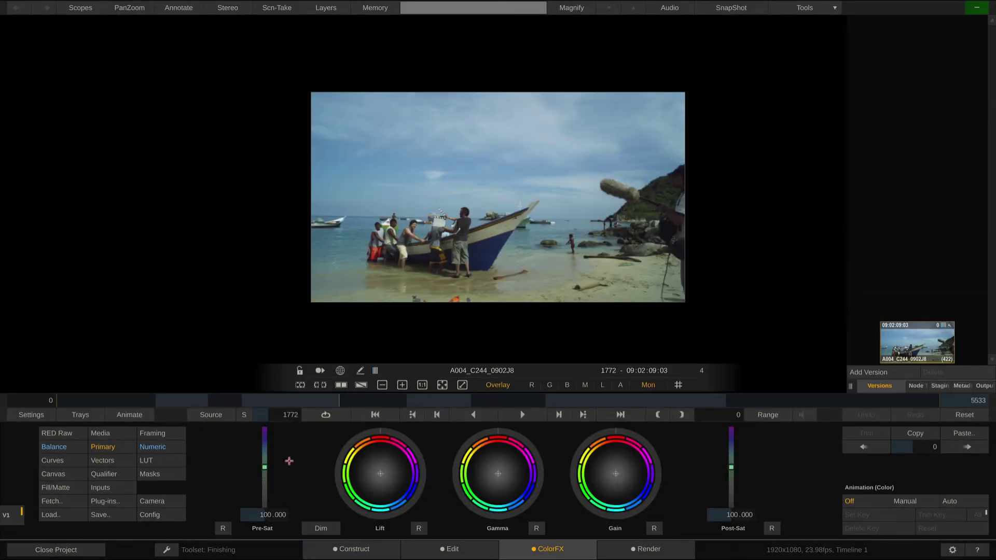
click(37, 416)
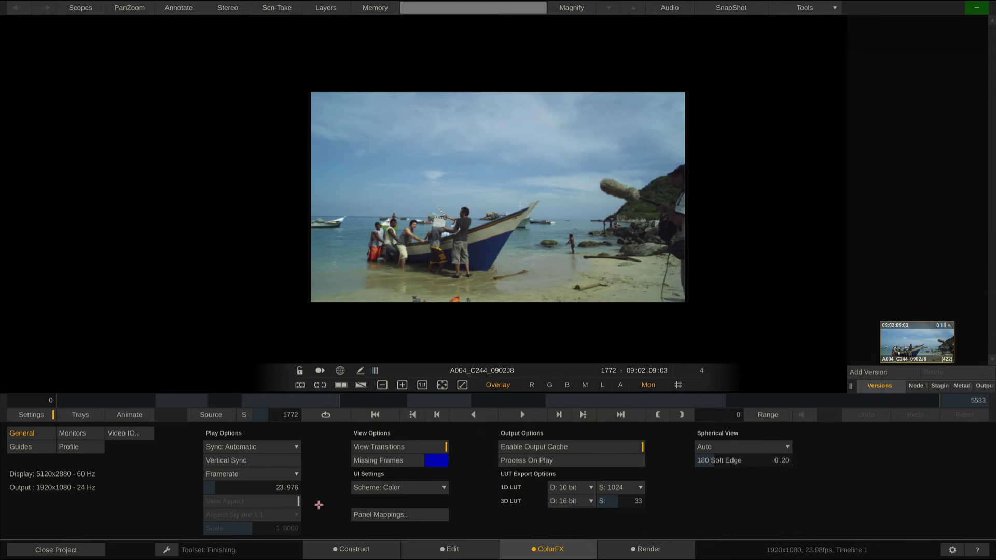
click(389, 515)
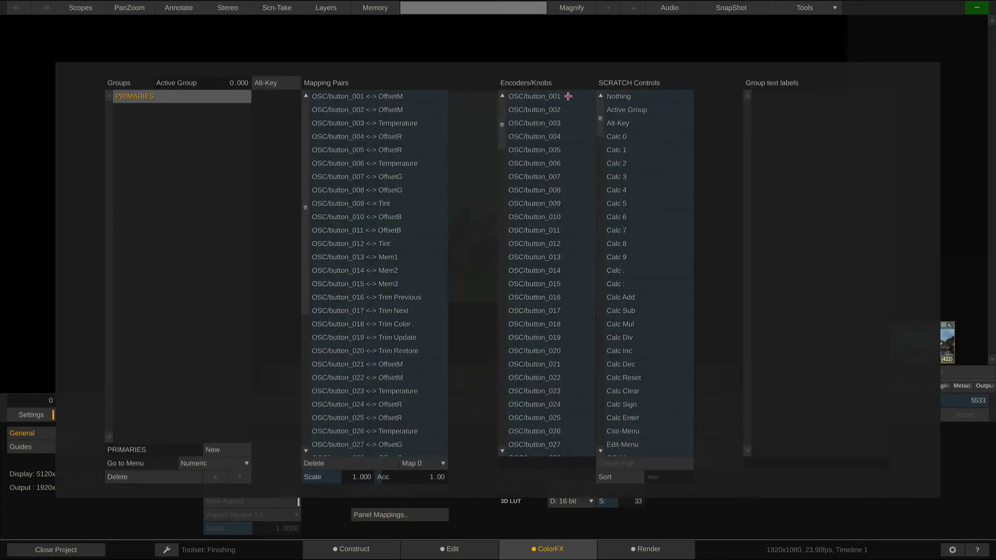
- Select the OSC/button_006 <-> Temperature pair and browse the inputs down to OSC/button_243
drag(568, 97, 567, 161)
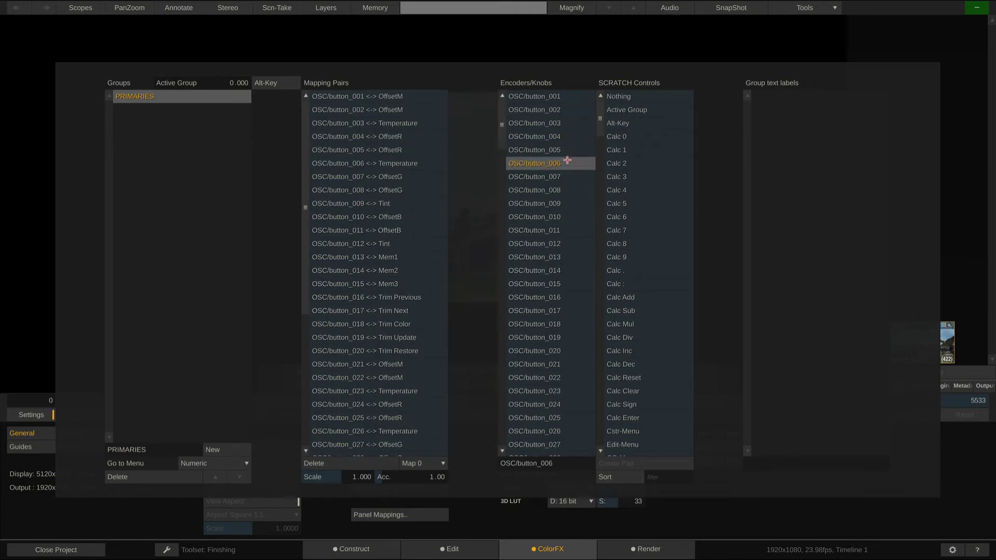
click(423, 164)
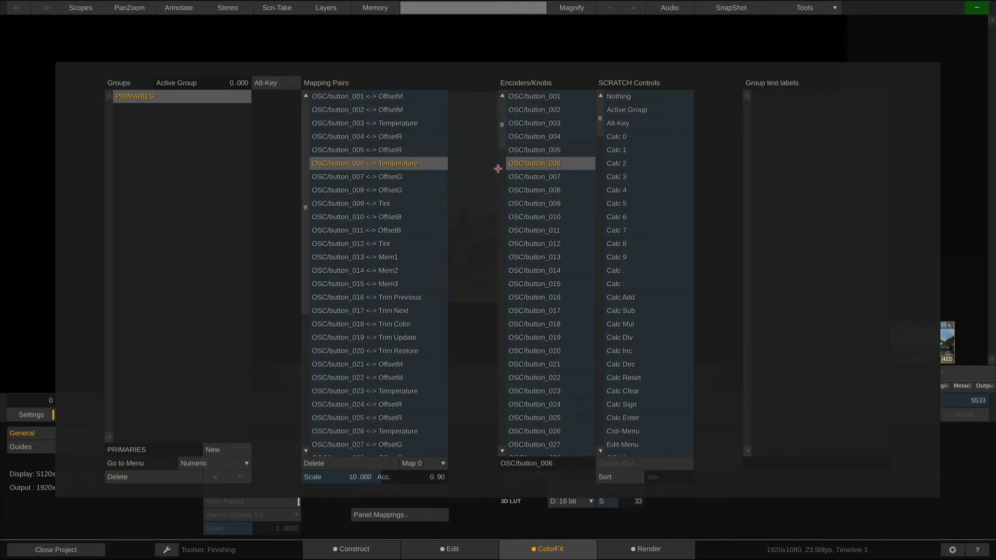
drag(499, 144, 516, 438)
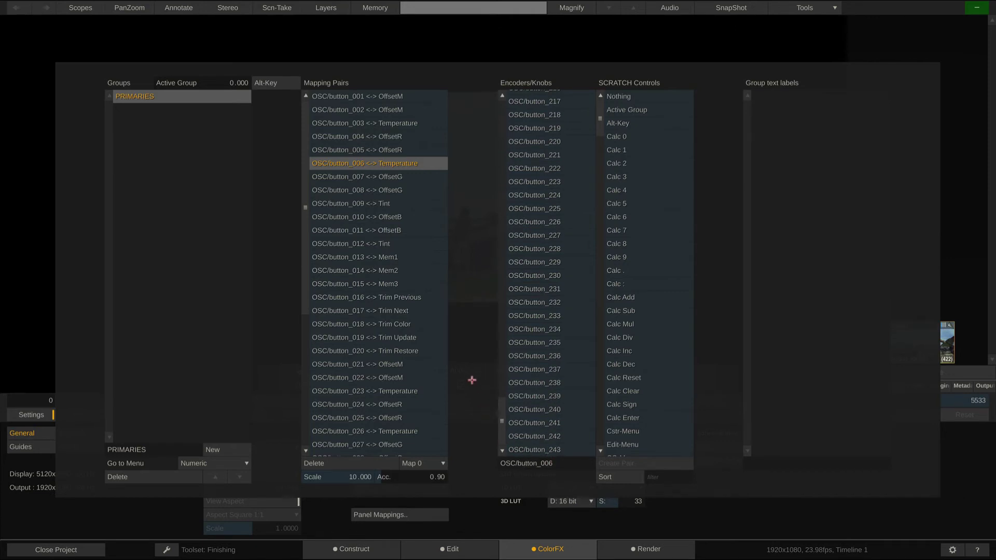
click(544, 449)
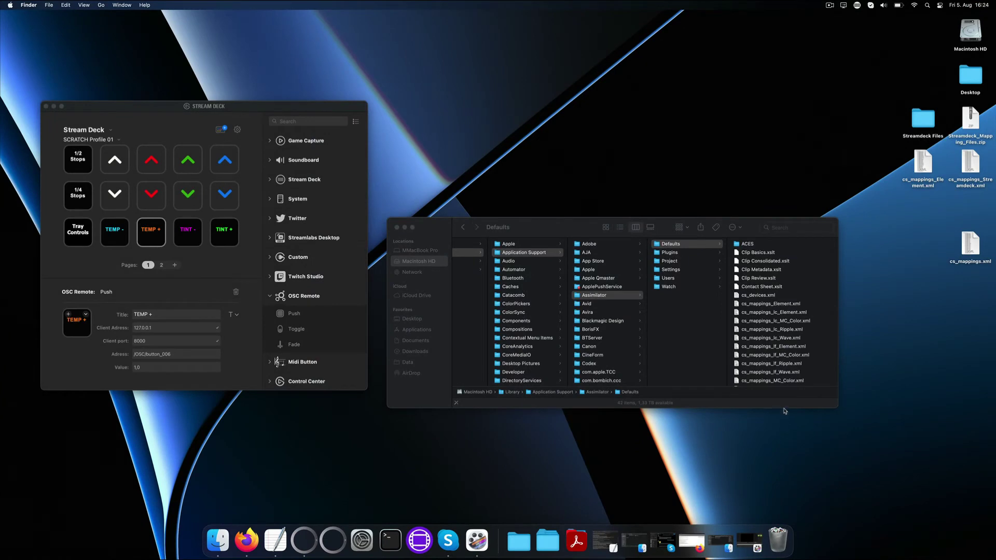
- Preview cs_mappings_Streamdeck.xml in Assimilator Defaults and restore the Streamdeck Files Misc window
drag(785, 411, 786, 469)
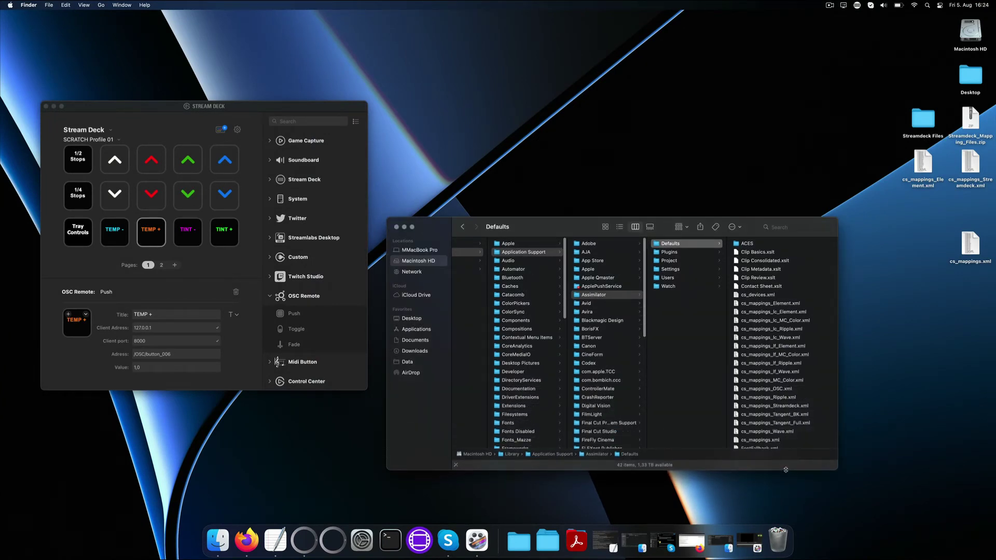
scroll(785, 394, down, 2)
click(784, 284)
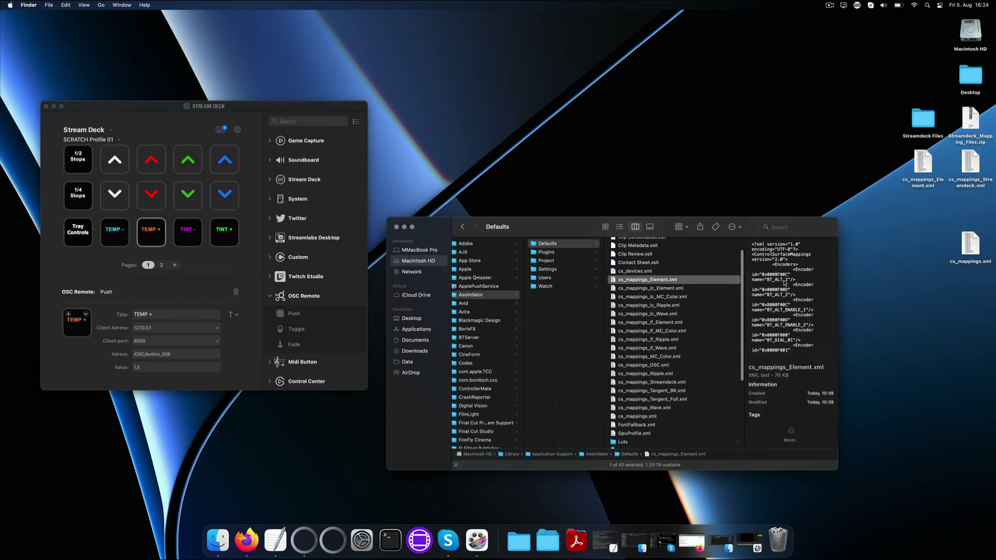
click(661, 382)
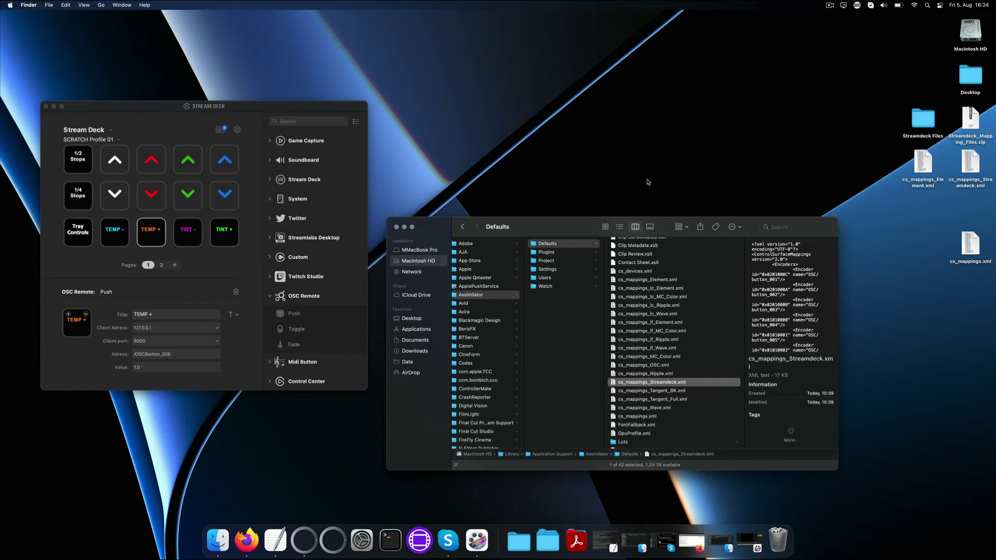
click(648, 181)
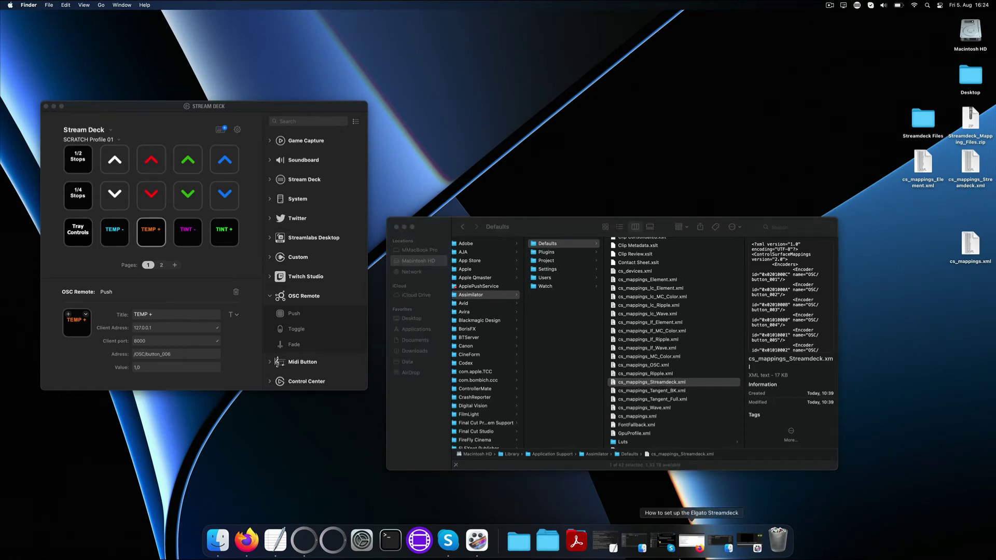
click(721, 544)
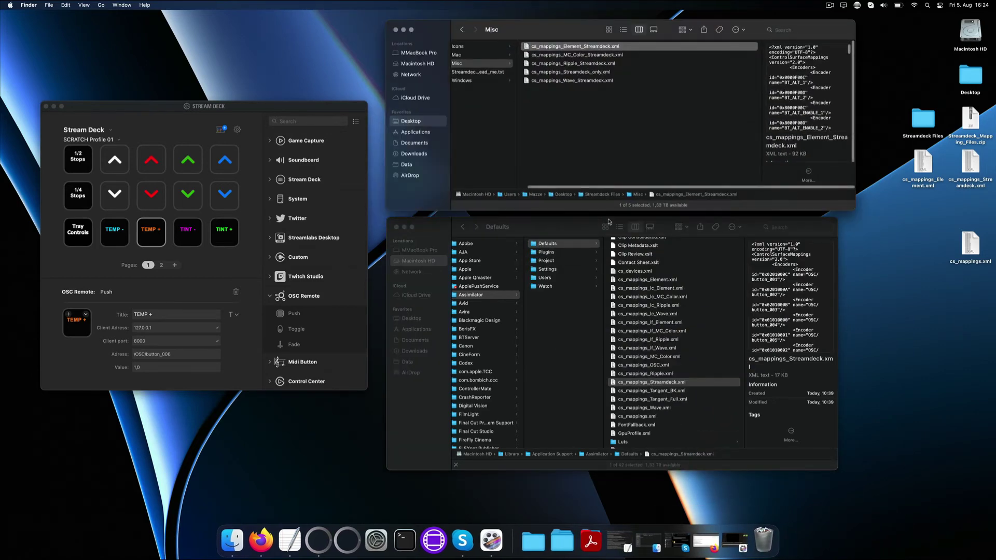
scroll(577, 123, left, 5)
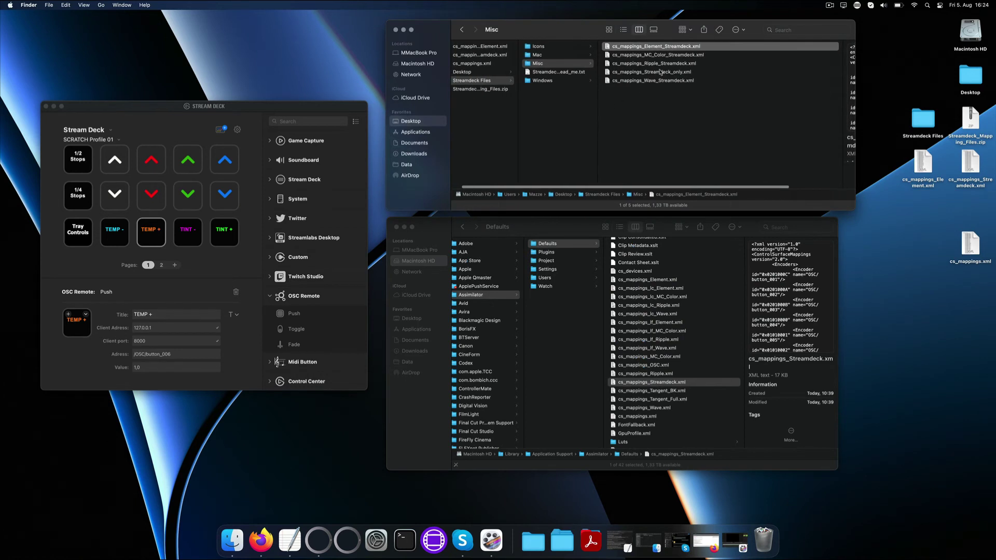
- Rename cs_mappings_Element_Streamdeck.xml to cs_mappings.xml
click(675, 46)
click(612, 46)
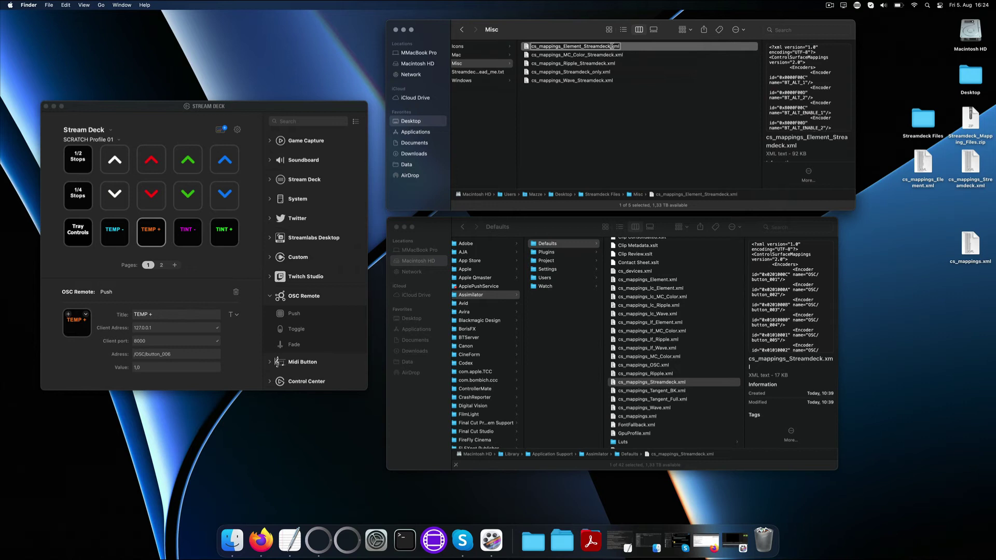
key(BackSpace)
key(BackSpace)
key(BackSpace)
key(BackSpace)
key(BackSpace)
key(BackSpace)
key(BackSpace)
key(BackSpace)
key(BackSpace)
key(BackSpace)
key(BackSpace)
key(BackSpace)
key(BackSpace)
key(BackSpace)
key(BackSpace)
key(BackSpace)
key(BackSpace)
key(BackSpace)
key(BackSpace)
key(Return)
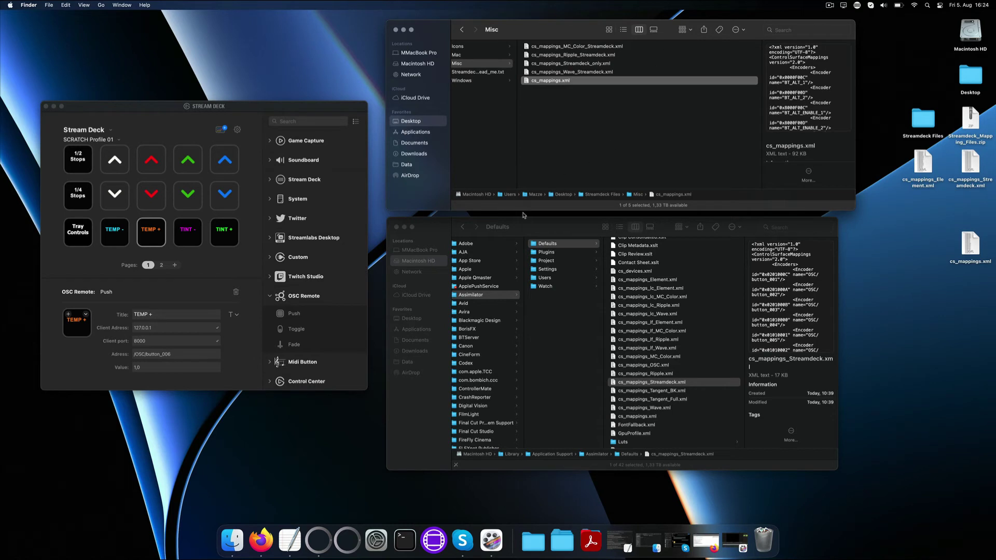
- Move cs_mappings.xml into the Assimilator Settings folder, replacing the existing file, and review the user's settings folder
click(552, 269)
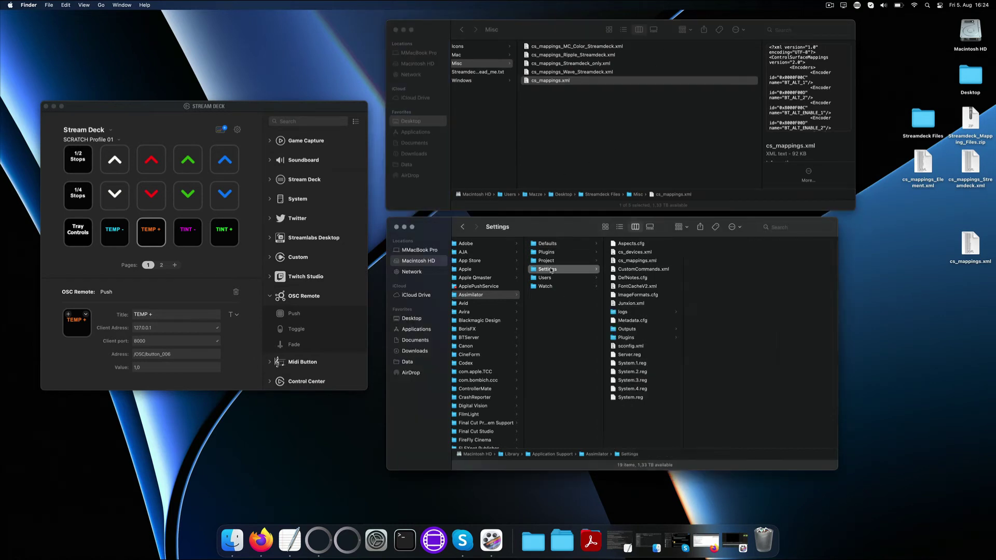
key(super+alt+v)
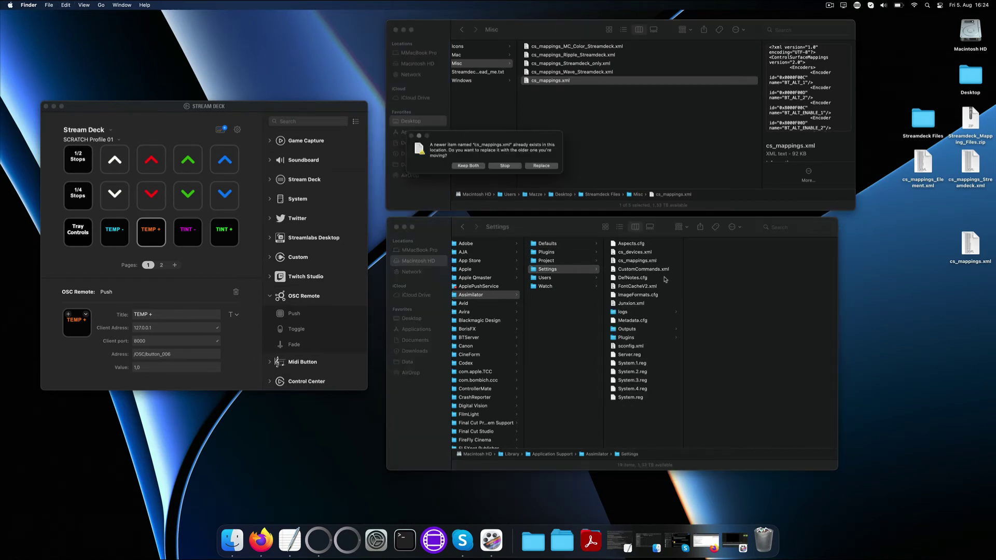
click(540, 166)
click(543, 279)
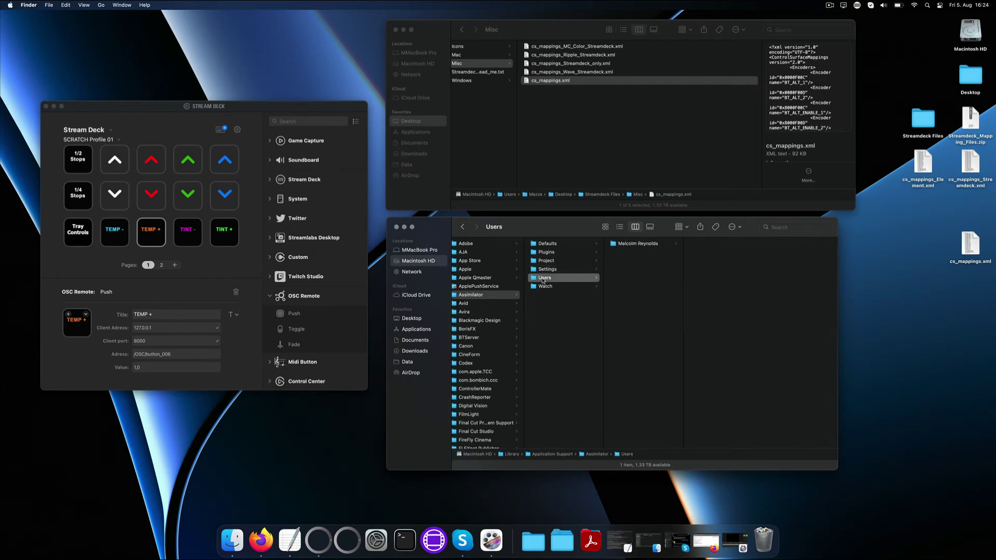
click(623, 245)
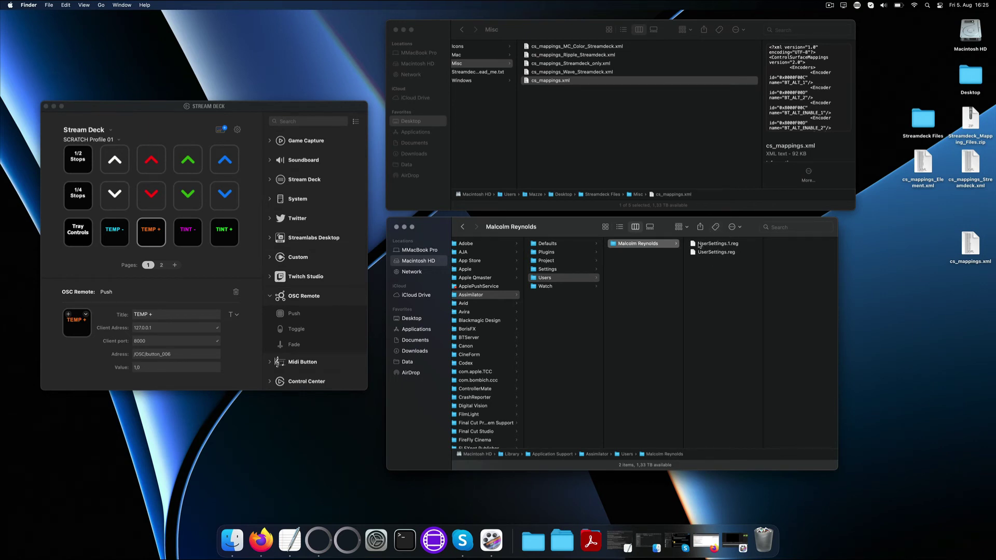
click(573, 271)
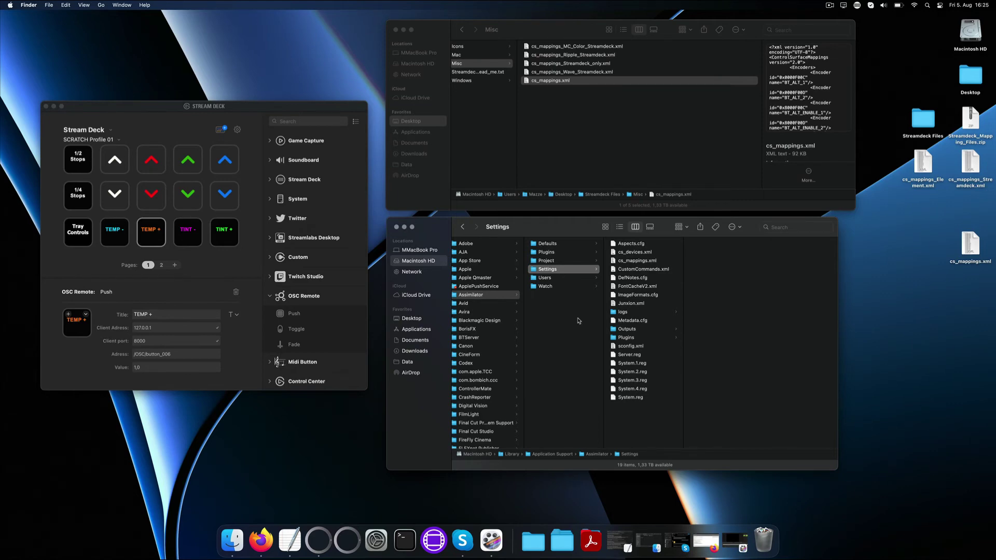
- Minimize the Settings and Misc Finder windows and the Stream Deck window
click(404, 227)
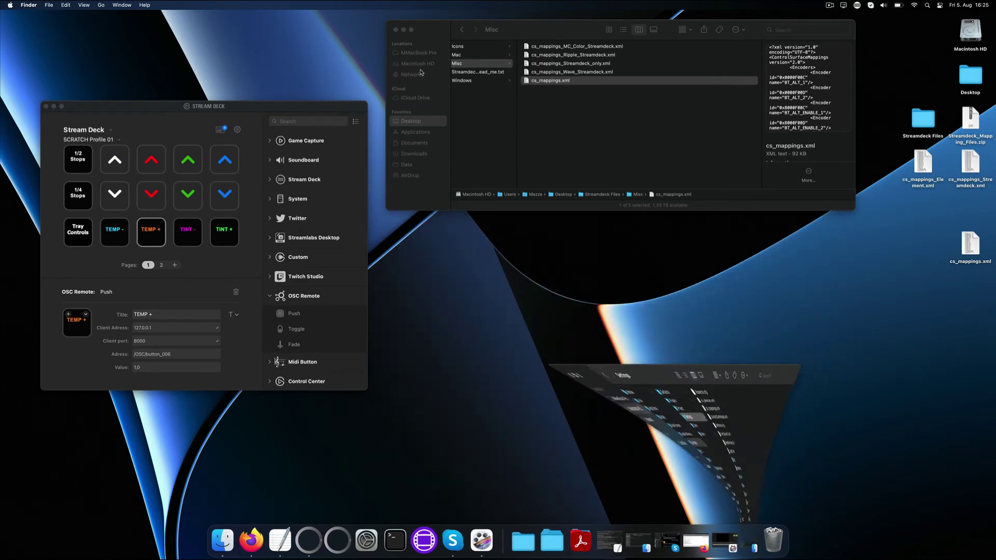
click(404, 30)
click(53, 107)
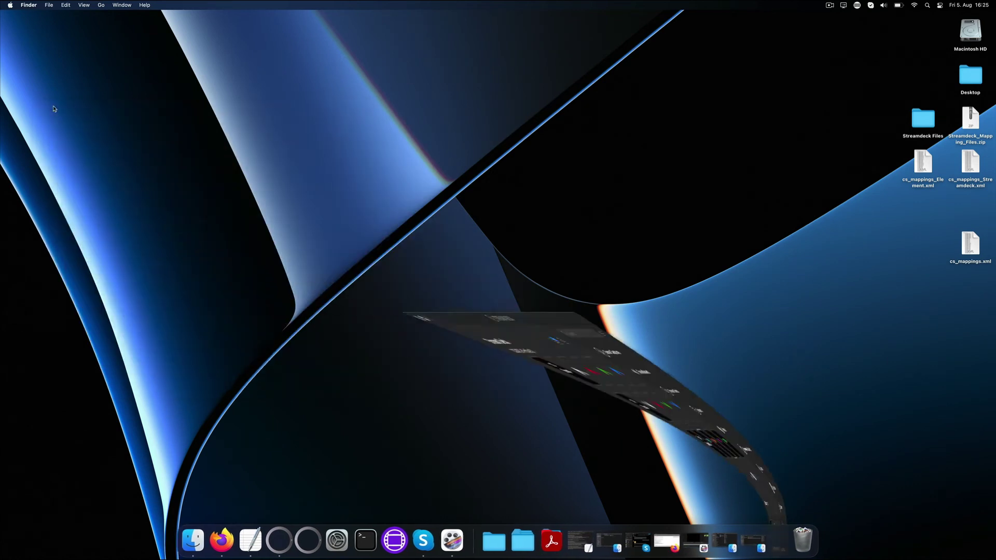
- Open cs_mappings_Element.xml in TextEdit, placed at the top left and enlarged
double_click(923, 163)
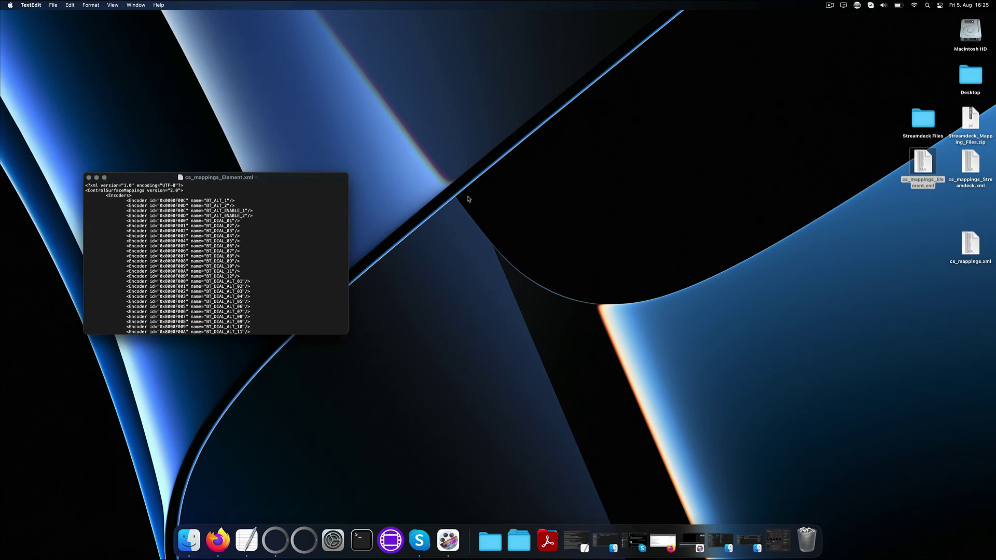
drag(292, 181, 278, 49)
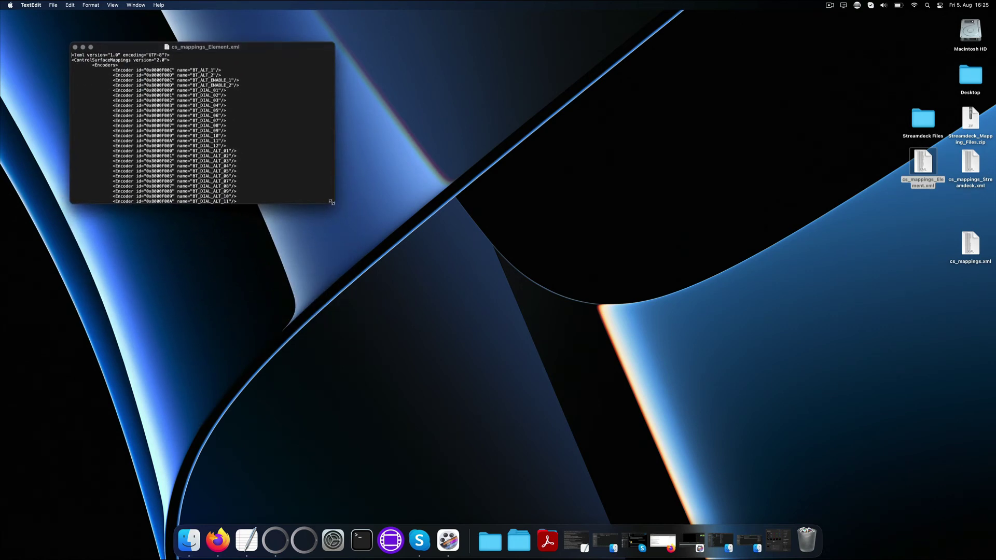
drag(334, 203, 375, 492)
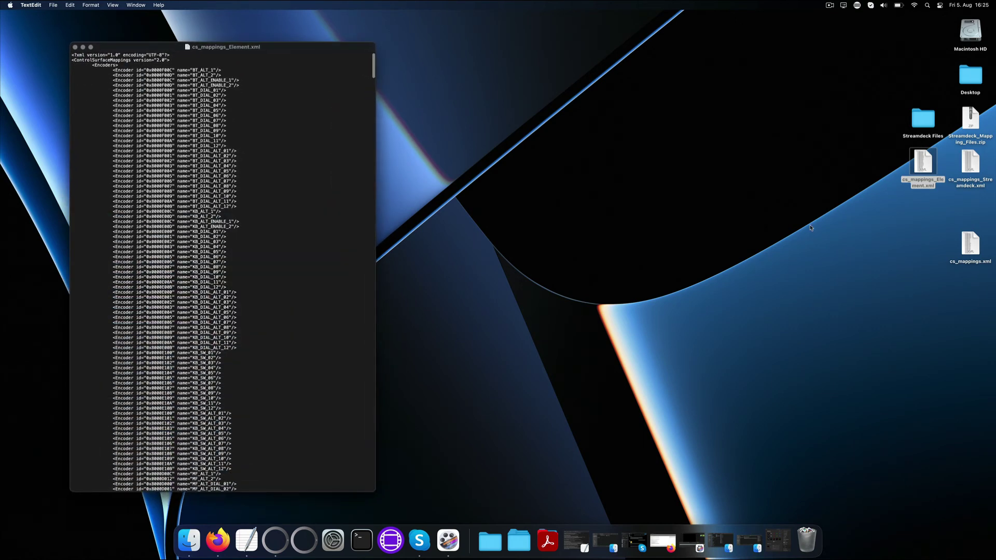
- Open cs_mappings_Streamdeck.xml in a second window beside the first, also enlarged
double_click(970, 162)
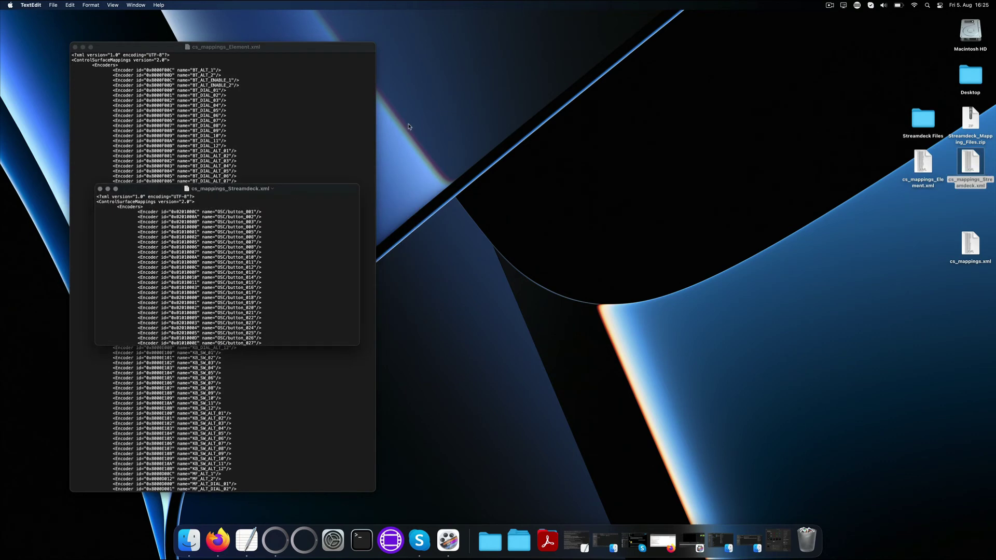
drag(297, 190, 583, 48)
drag(644, 202, 699, 503)
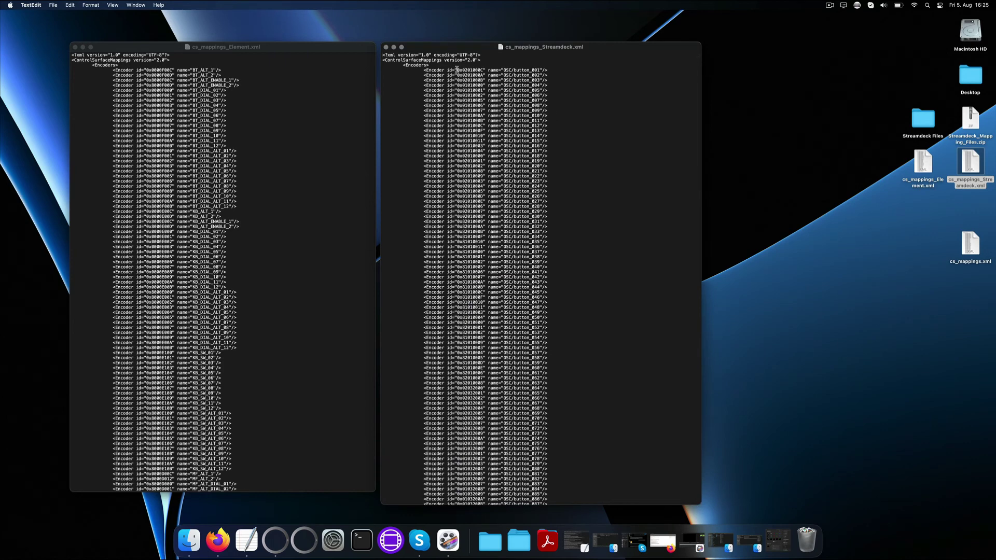
- Highlight the first encoder's id value in the Streamdeck file, then scroll through its entries
drag(456, 69, 538, 69)
click(497, 159)
scroll(497, 160, down, 10)
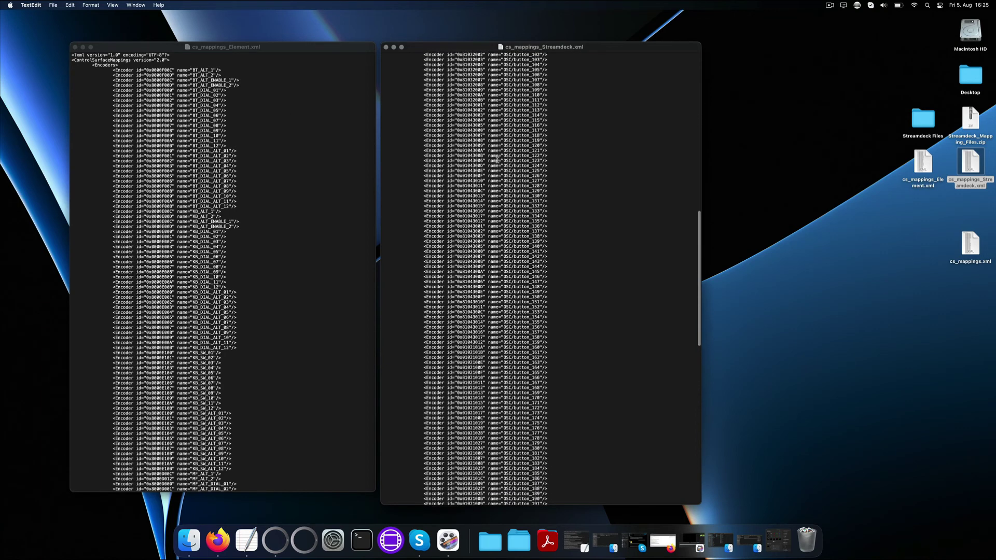
scroll(496, 160, down, 10)
scroll(254, 214, down, 6)
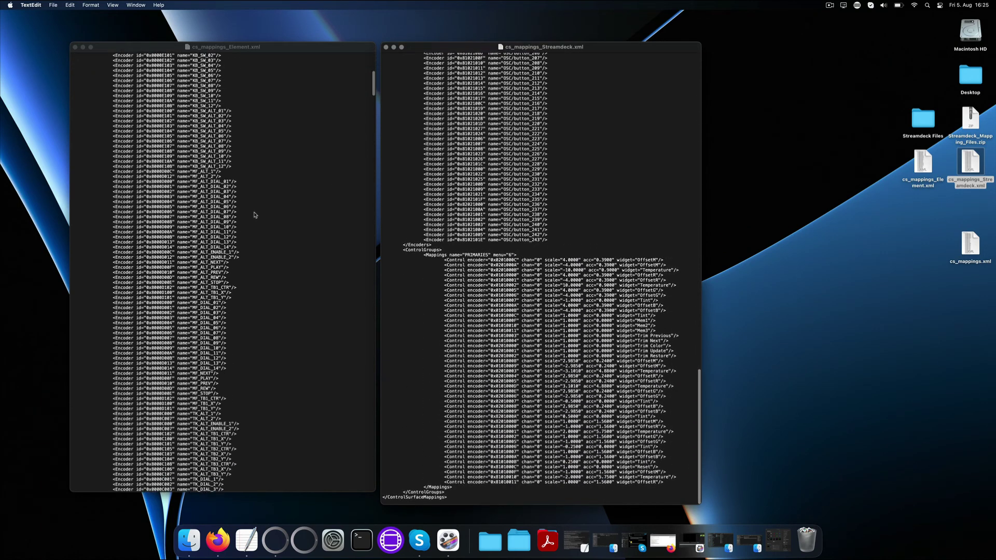
scroll(254, 214, down, 10)
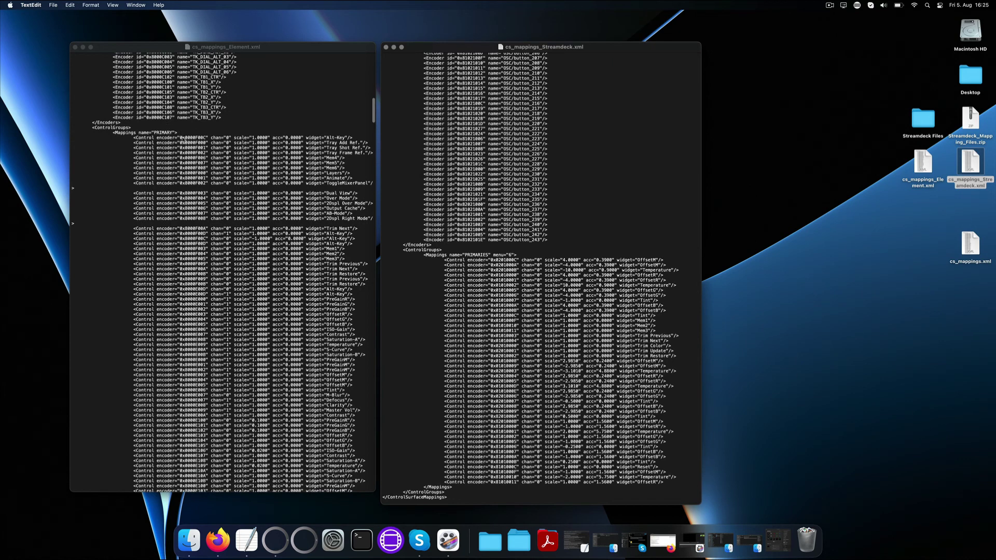
- Scroll the Element file and highlight a block of its Label lines
click(183, 140)
scroll(261, 137, down, 15)
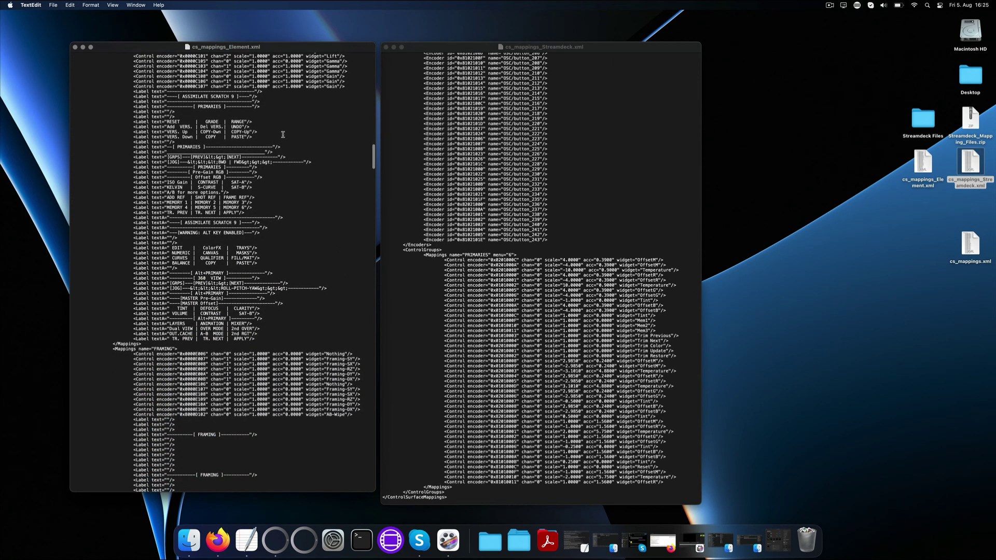
drag(282, 134, 104, 91)
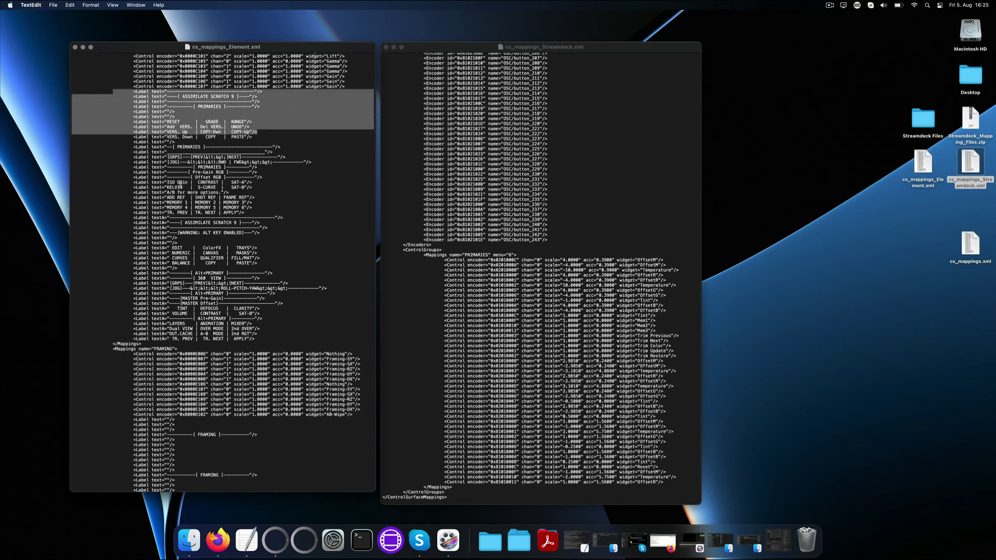
scroll(180, 183, down, 5)
drag(178, 278, 94, 278)
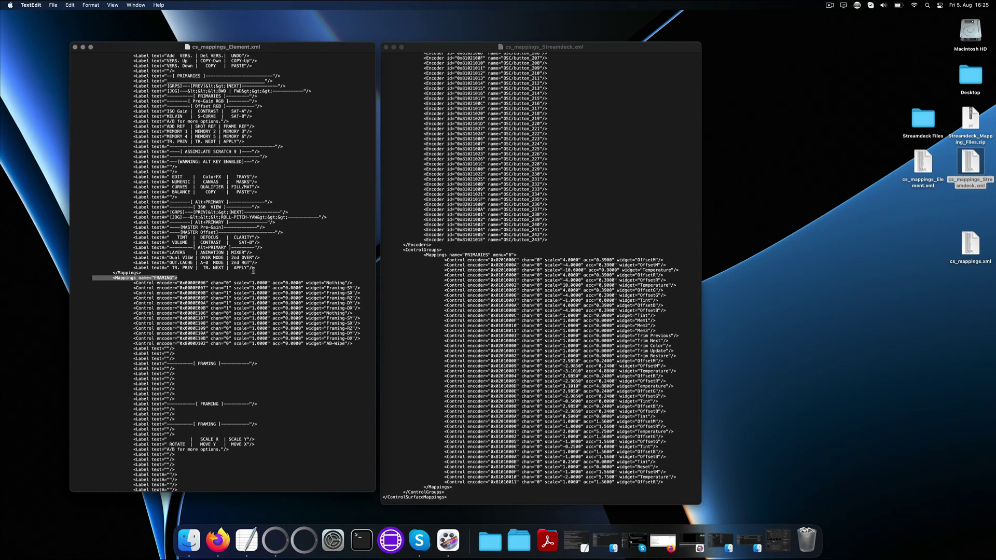
scroll(253, 271, up, 15)
scroll(253, 271, up, 10)
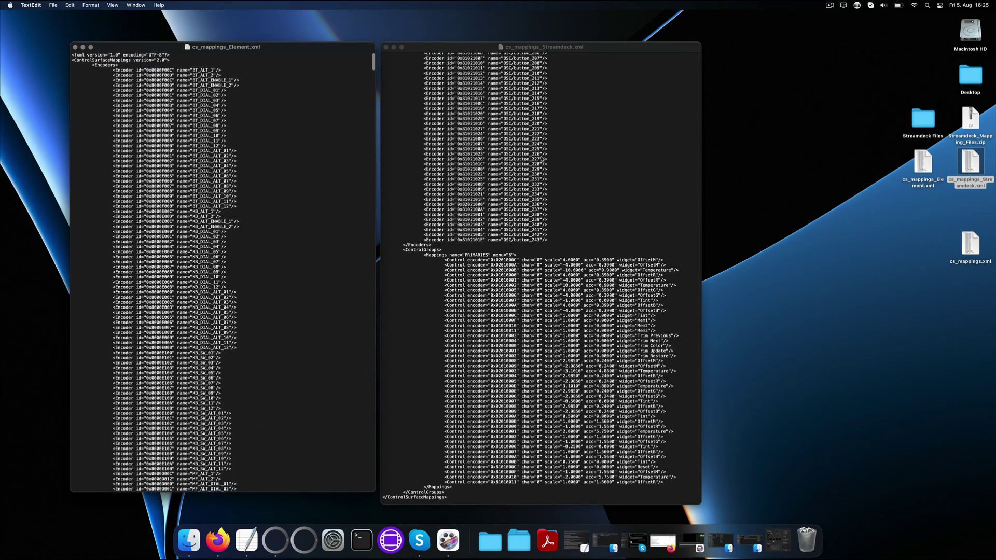
- Copy the Streamdeck OSC button encoder lines from button_001 into the Element file's Encoders section
click(588, 165)
scroll(588, 165, up, 5)
scroll(587, 165, up, 20)
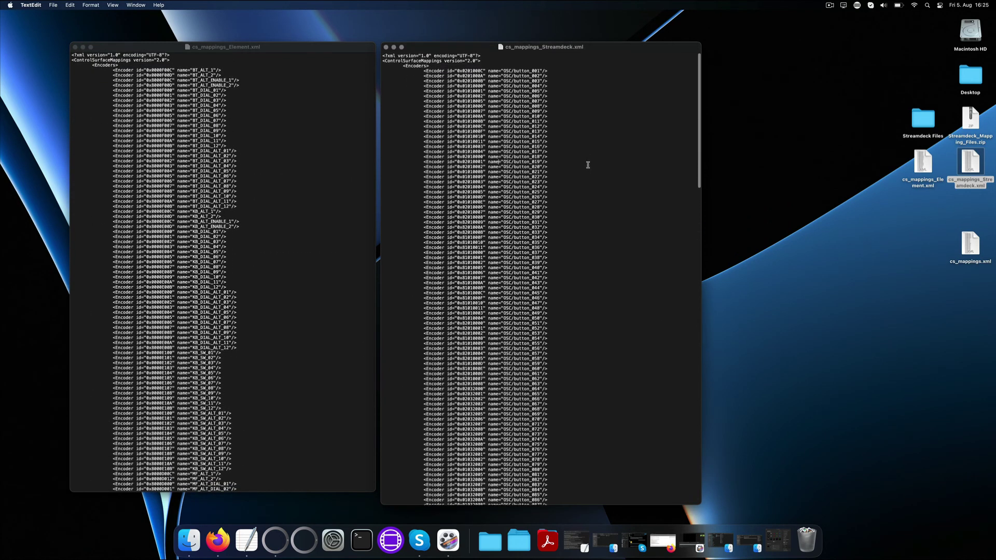
drag(386, 70, 584, 300)
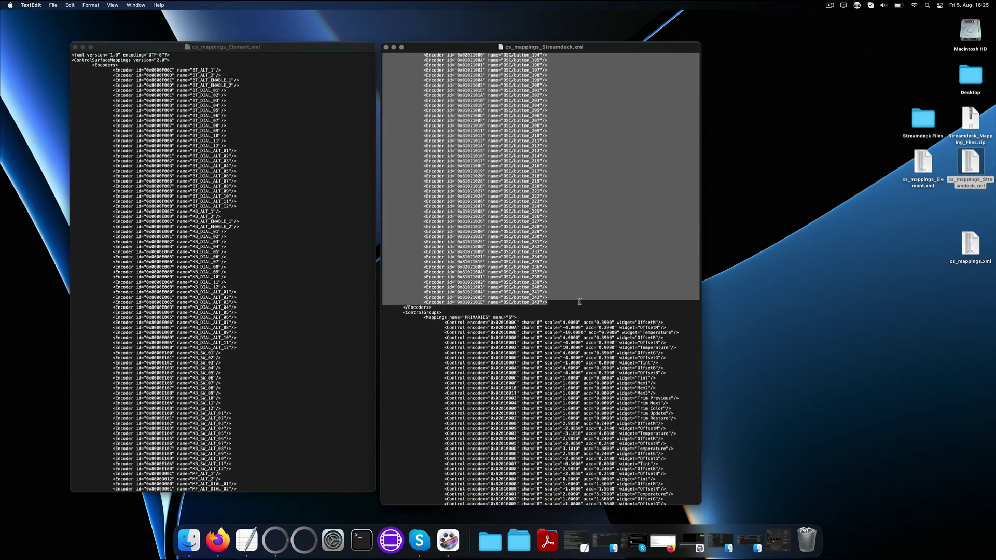
click(134, 65)
key(super+v)
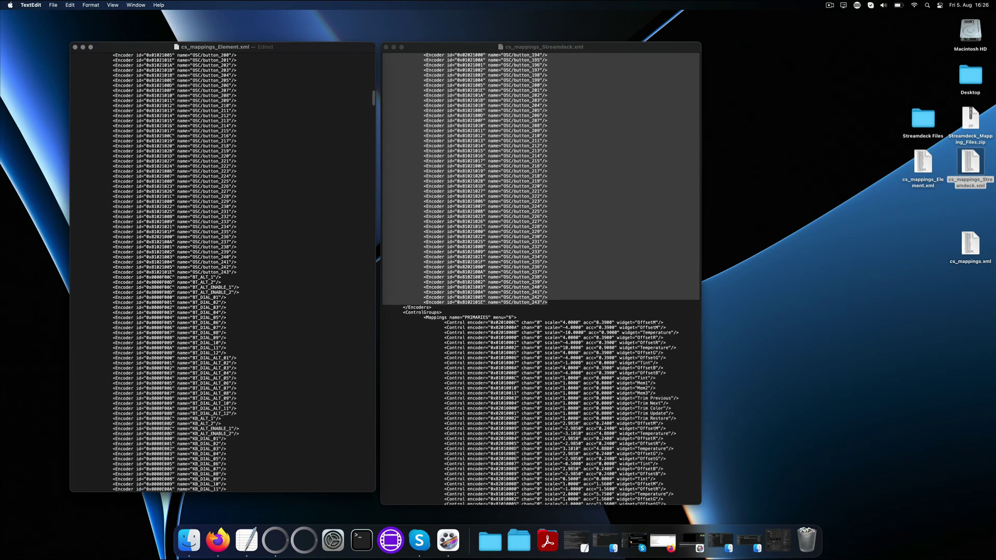
- Locate and highlight the ControlGroups section in the Element file
scroll(221, 172, down, 15)
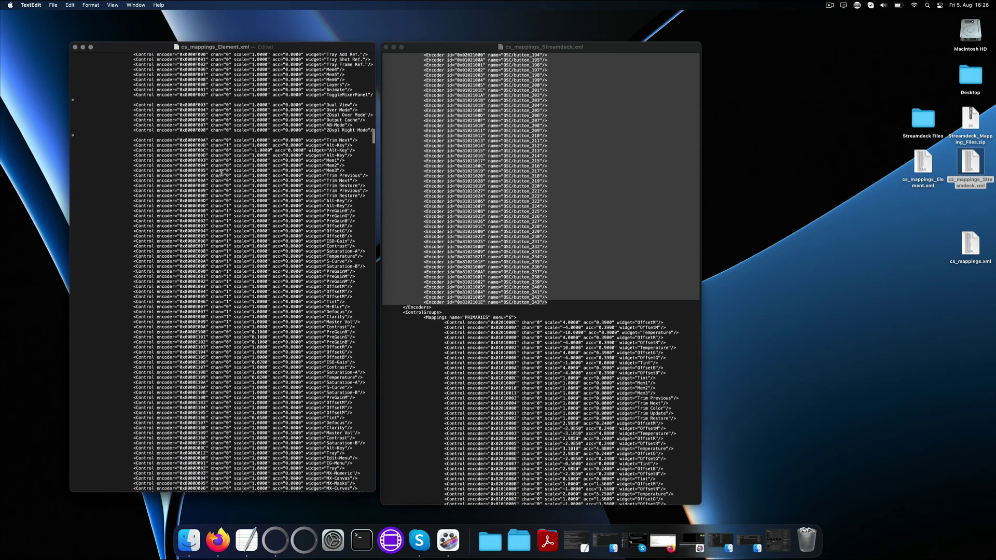
scroll(221, 173, up, 1)
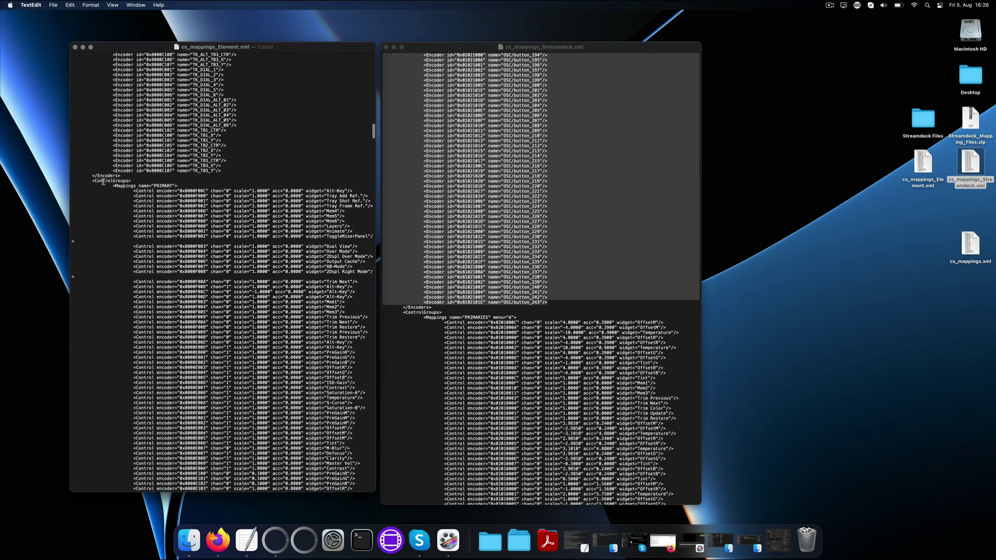
drag(105, 181, 155, 182)
- Paste the Streamdeck PRIMARIES control lines after the PRIMARY mapping line, then save cs_mappings_Element.xml
click(434, 326)
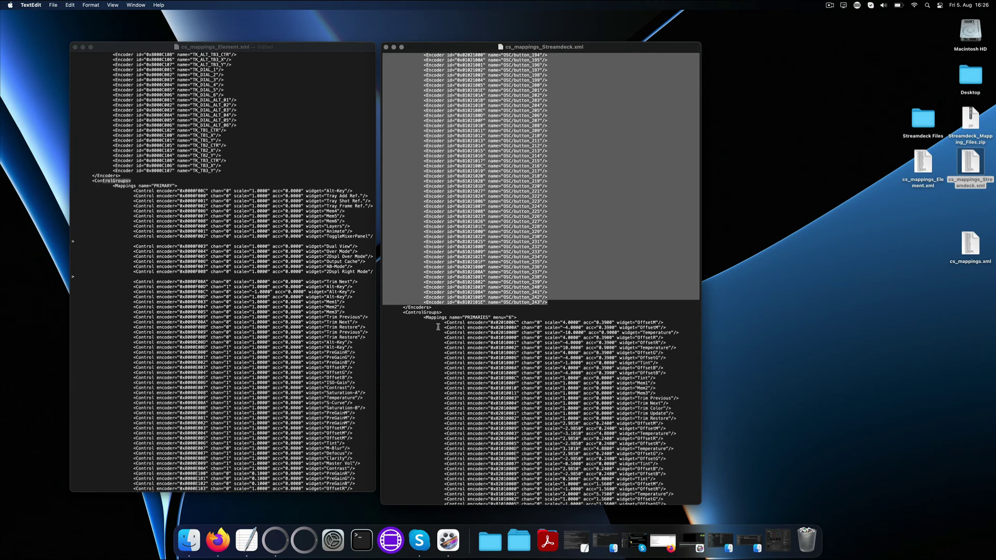
drag(382, 324, 691, 482)
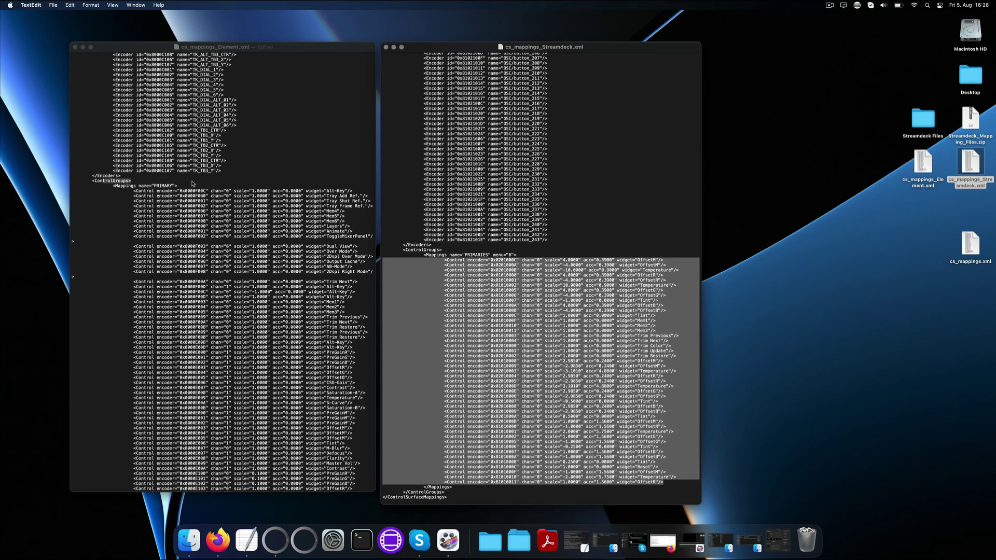
click(193, 184)
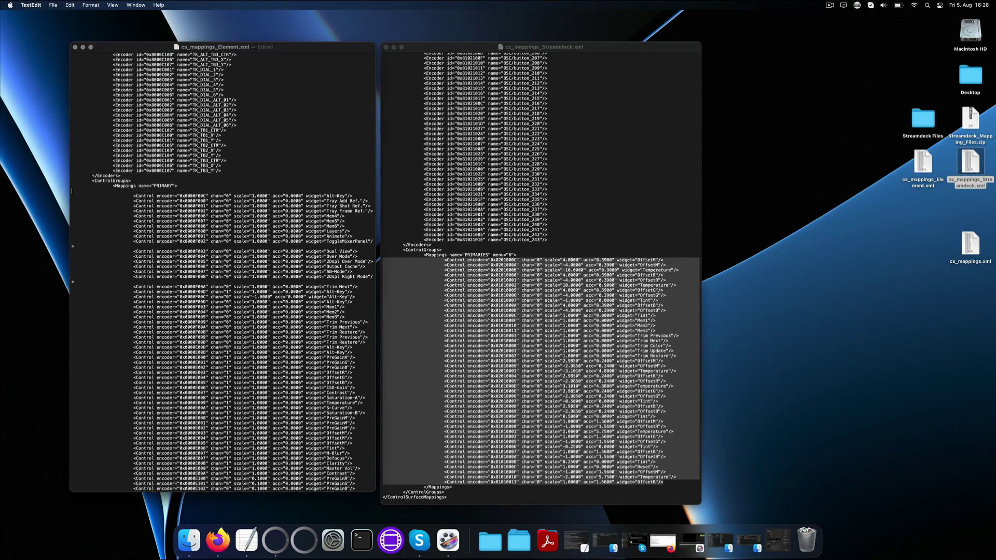
key(super+v)
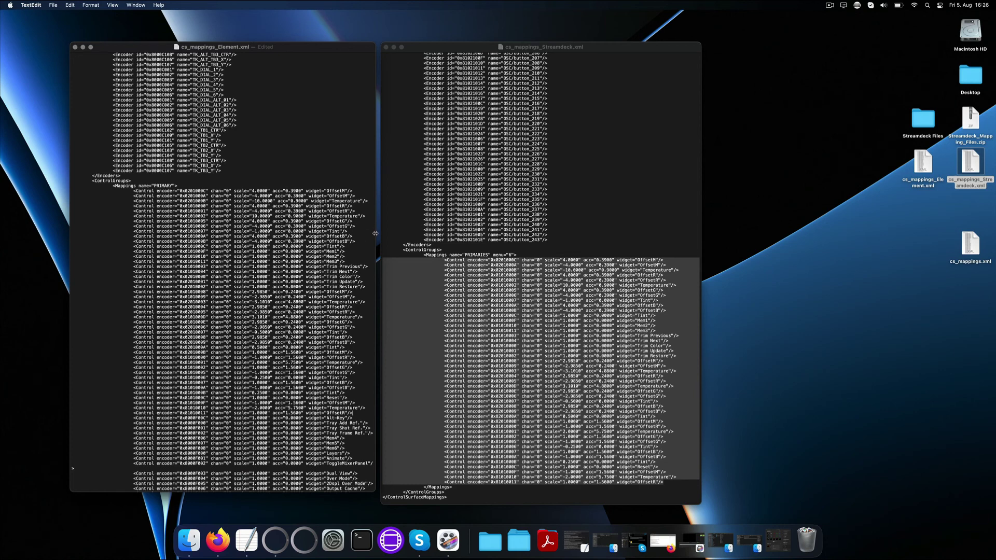
drag(376, 232, 394, 233)
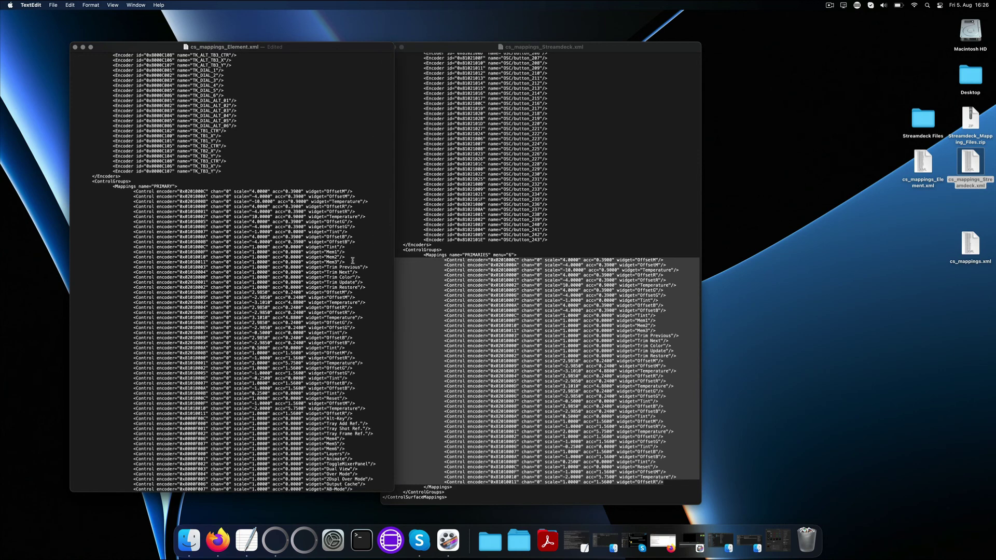
key(super+s)
- Close the open SCRATCH project and show the Panel Setup system settings
click(275, 541)
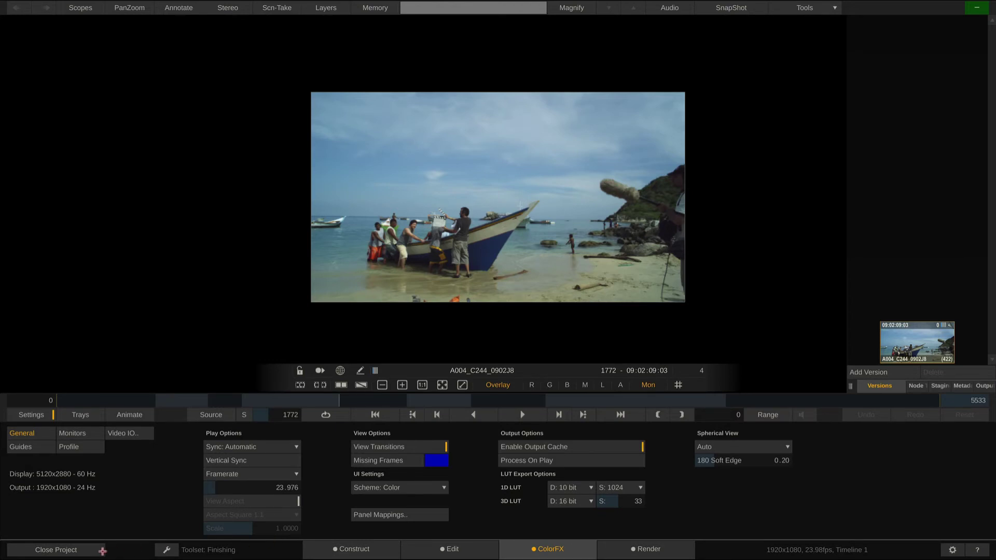
click(91, 552)
click(82, 433)
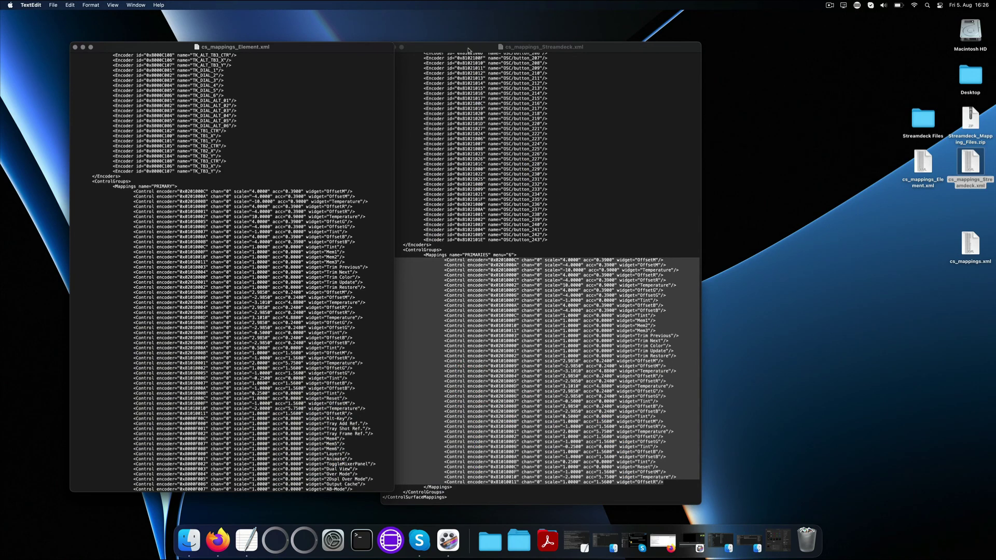
- Shift the Streamdeck XML window right, clear its selection, and relaunch SCRATCH
drag(468, 48, 515, 47)
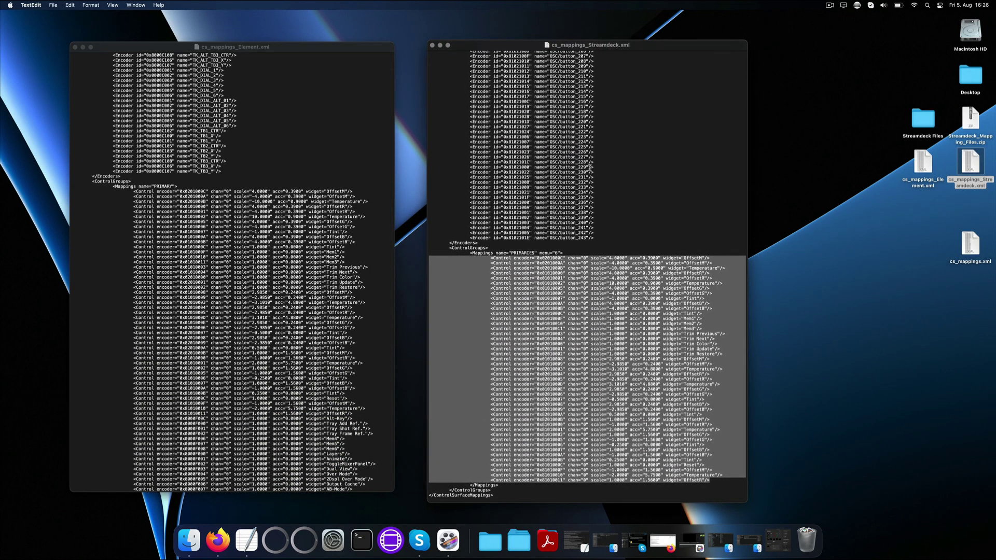
click(630, 196)
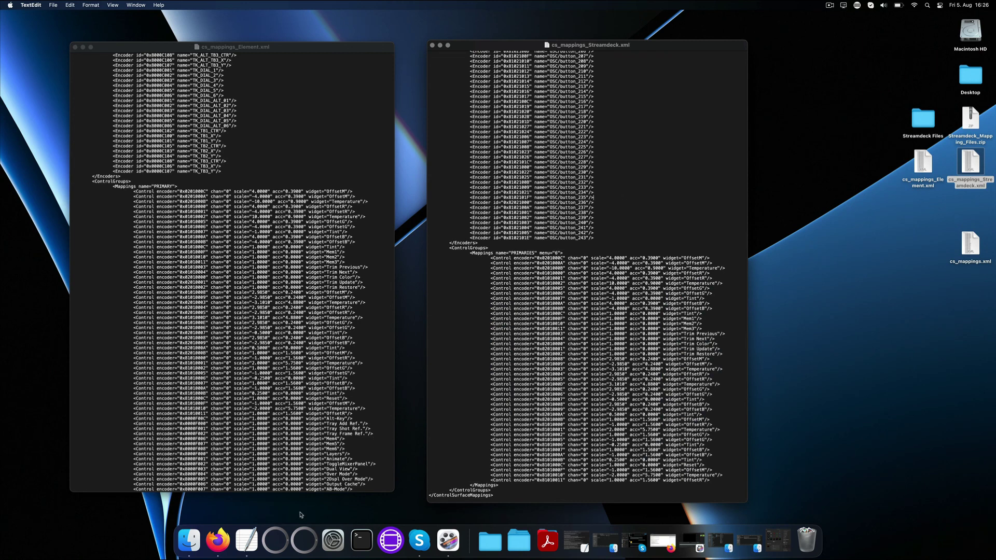
click(275, 540)
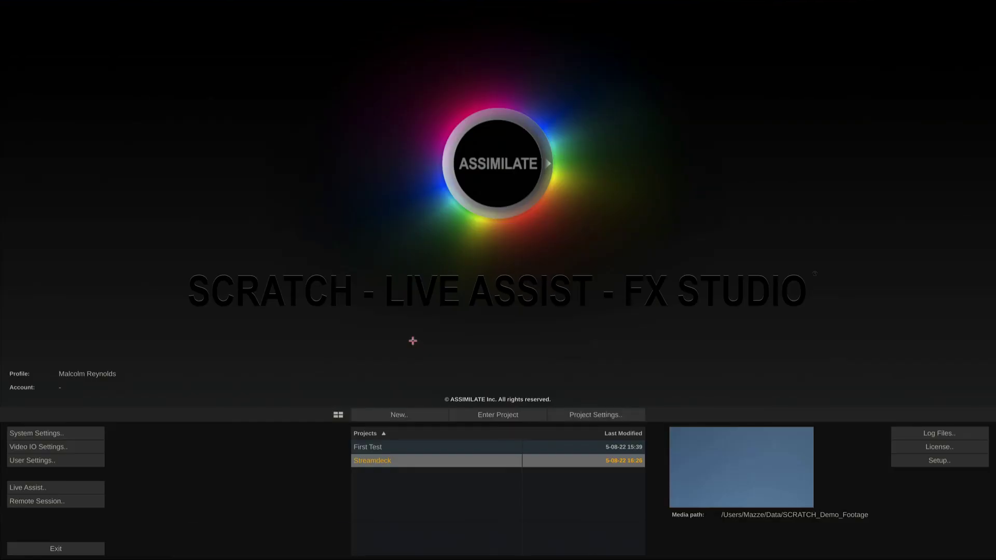